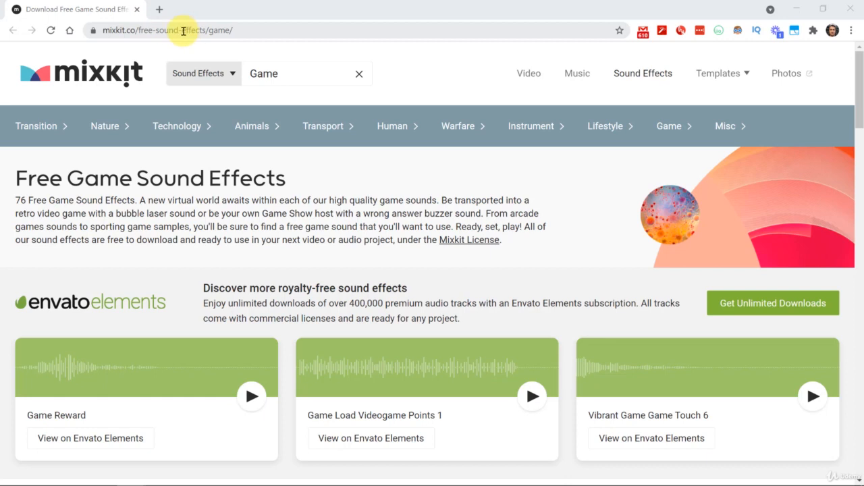
Step: Download the "Arcade game complete or approved mission" sound effect as a WAV into the Unity 2021 Masterclass folder and show the file there
{"action": "scroll", "coordinate": [232, 237], "scroll_direction": "down", "scroll_amount": 1}
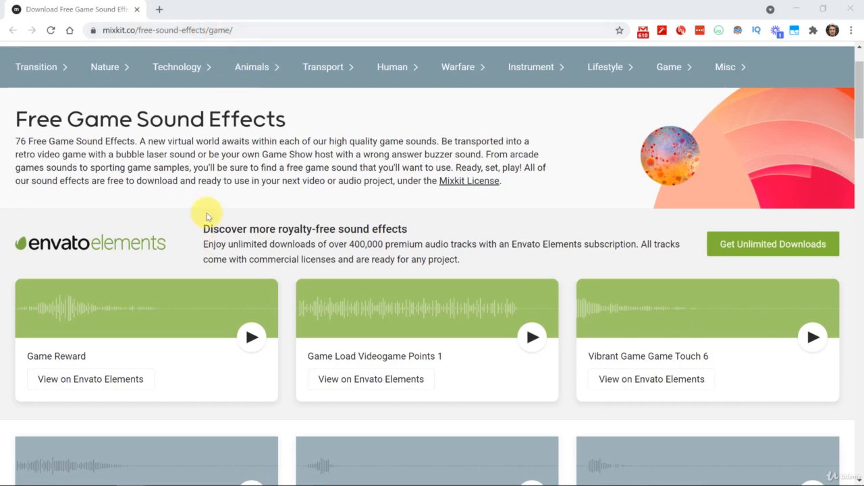
{"action": "scroll", "coordinate": [229, 211], "scroll_direction": "down", "scroll_amount": 3}
{"action": "scroll", "coordinate": [203, 240], "scroll_direction": "down", "scroll_amount": 1}
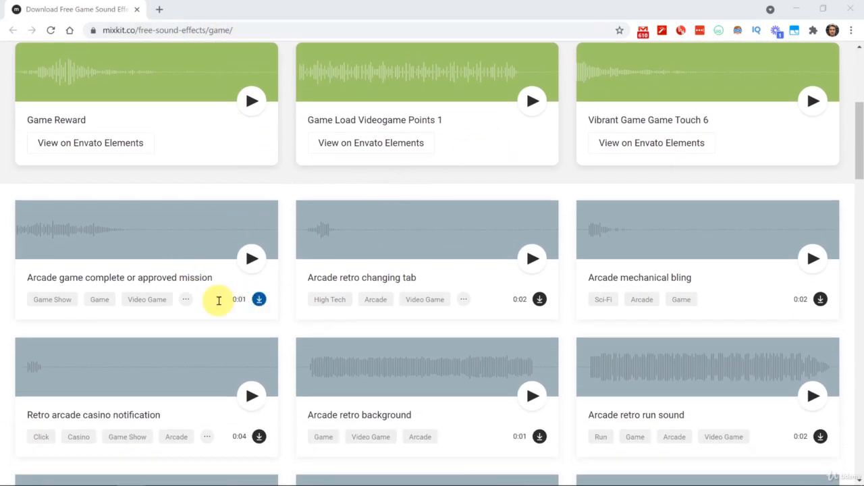
{"action": "mouse_move", "coordinate": [188, 302]}
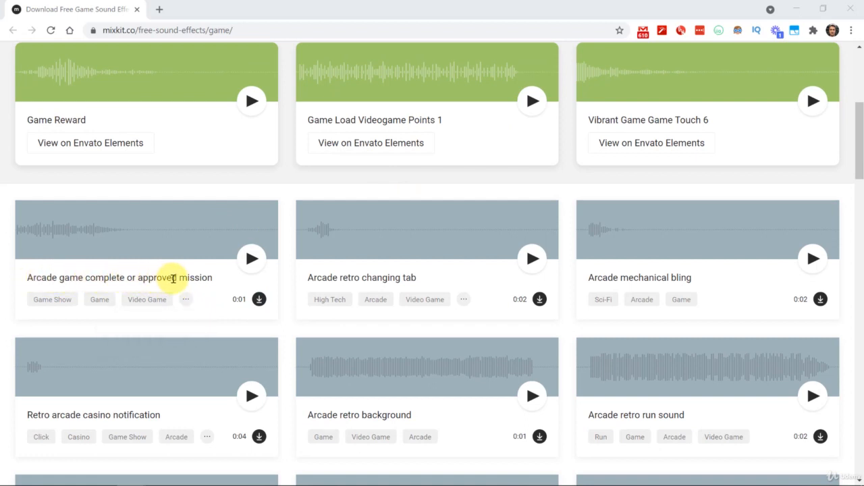
{"action": "left_click", "coordinate": [259, 299]}
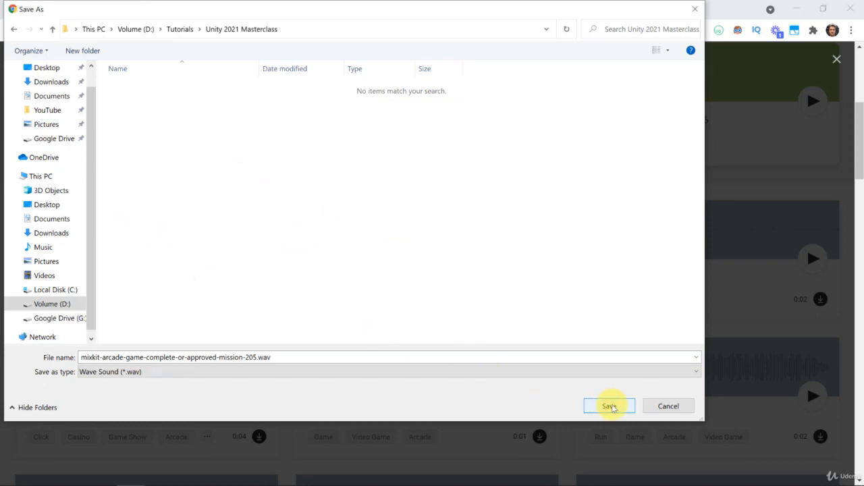
{"action": "left_click", "coordinate": [609, 406]}
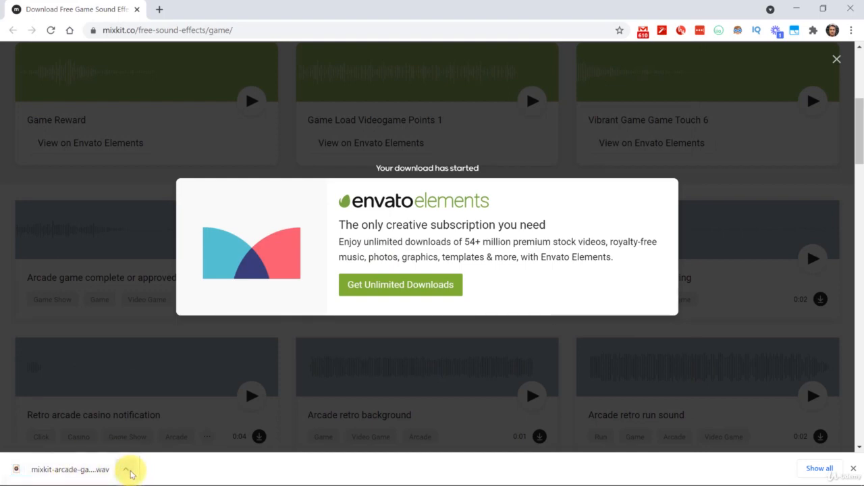
{"action": "left_click", "coordinate": [170, 429]}
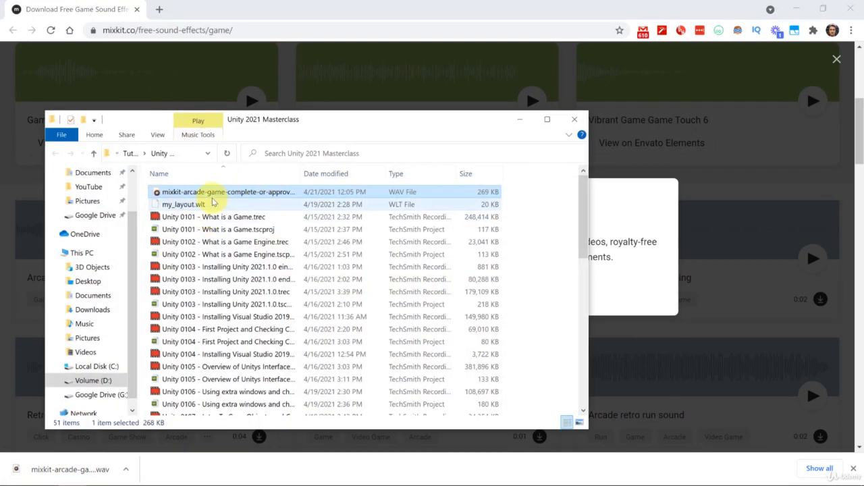
{"action": "left_click", "coordinate": [519, 118]}
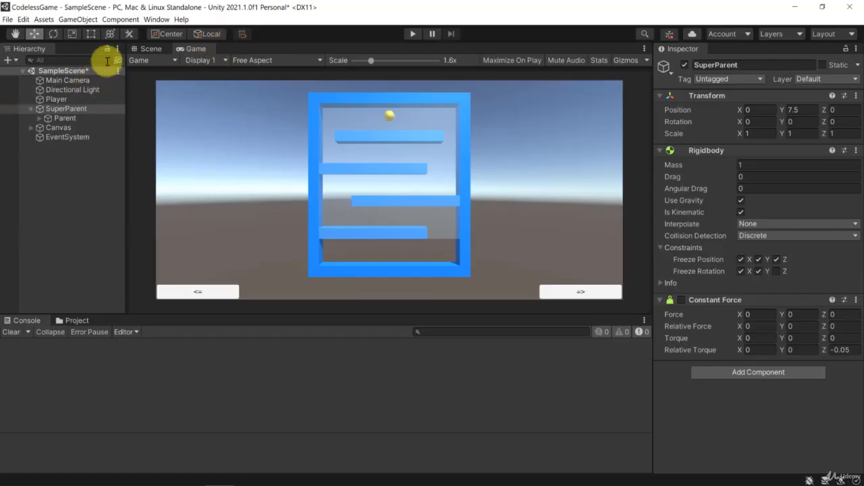
Step: Switch to Unity, save SampleScene, and import mixkit-arcade-game-complete-or-approved-mission-205.wav as a new asset
{"action": "left_click", "coordinate": [74, 214]}
{"action": "key", "text": "ctrl+s"}
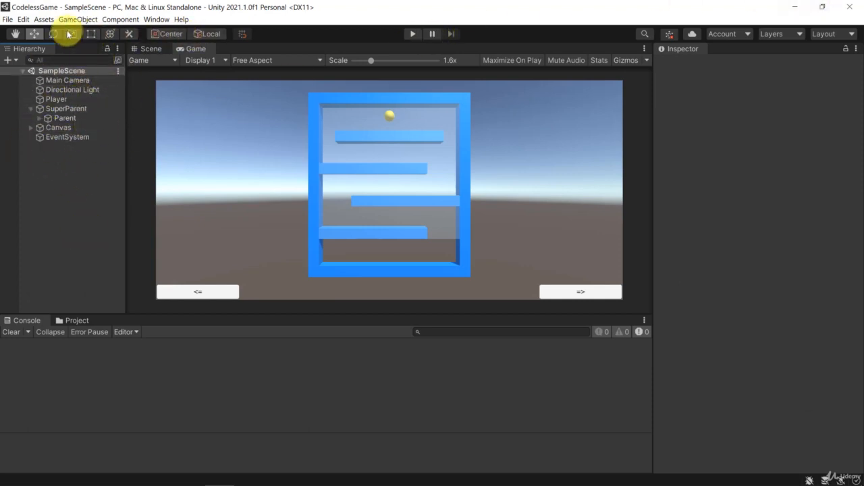
{"action": "left_click", "coordinate": [43, 19]}
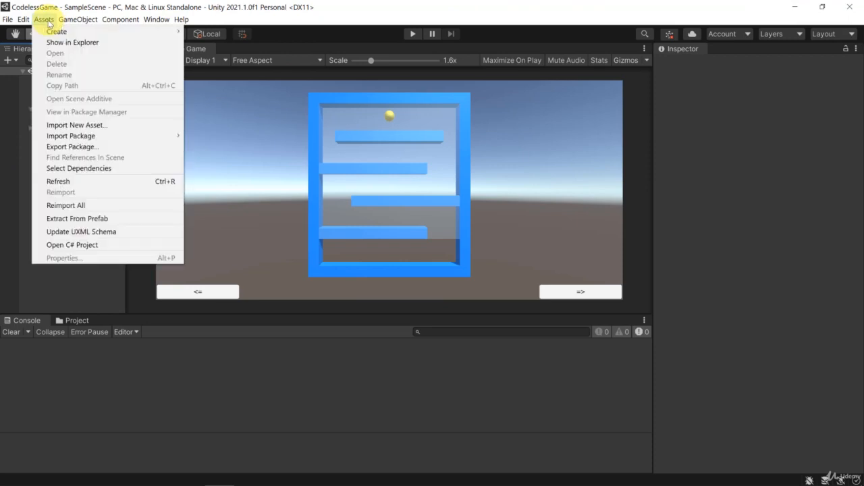
{"action": "left_click", "coordinate": [89, 127]}
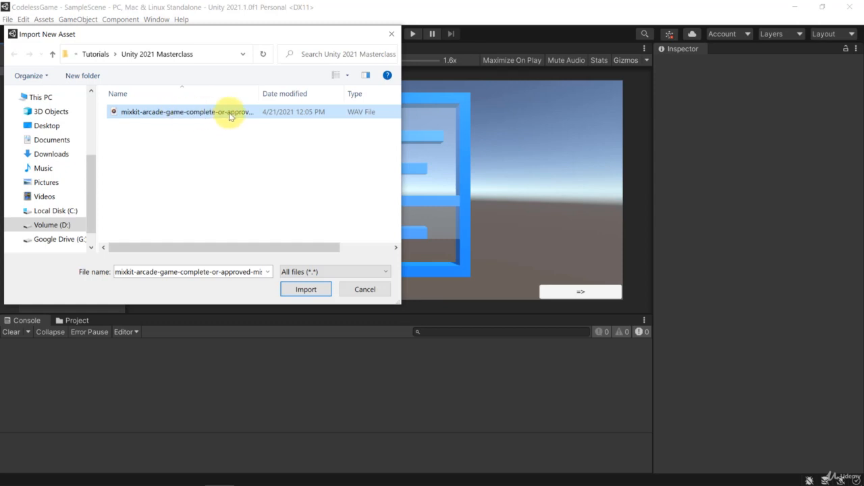
{"action": "left_click", "coordinate": [302, 289]}
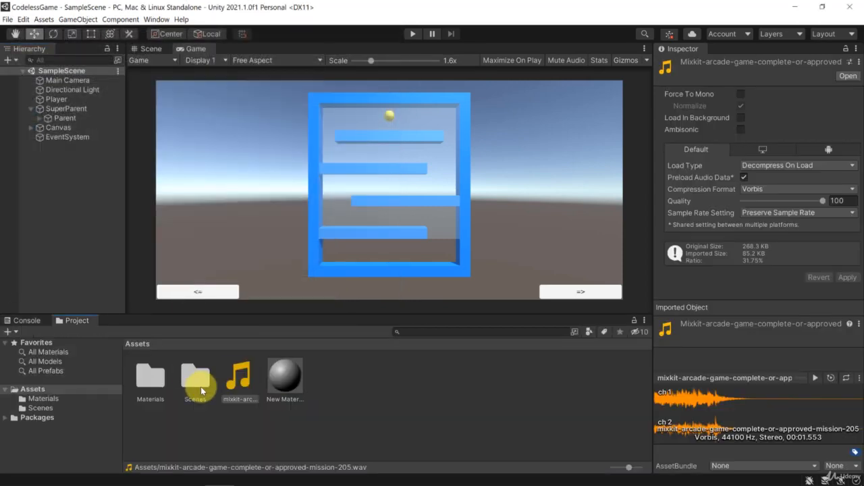
{"action": "left_click", "coordinate": [246, 367]}
Step: Create a folder named Audio in Assets and move the imported mixkit sound file into it
{"action": "left_click", "coordinate": [314, 409]}
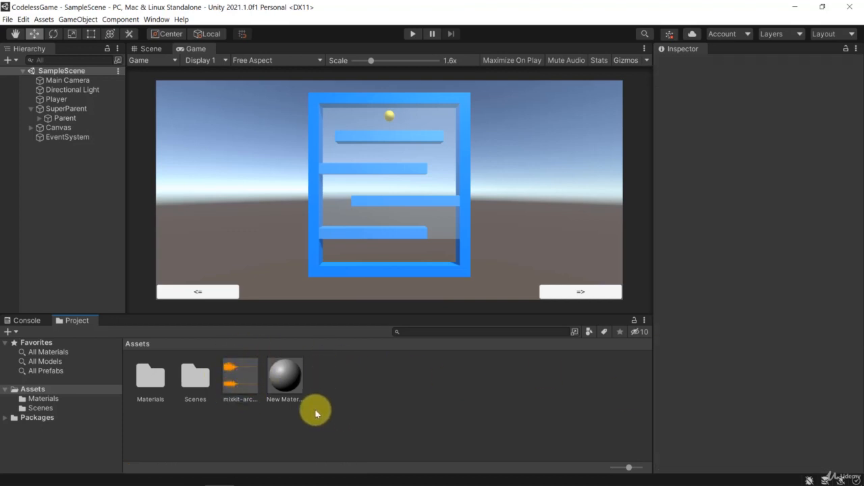
{"action": "right_click", "coordinate": [352, 410]}
{"action": "mouse_move", "coordinate": [396, 182]}
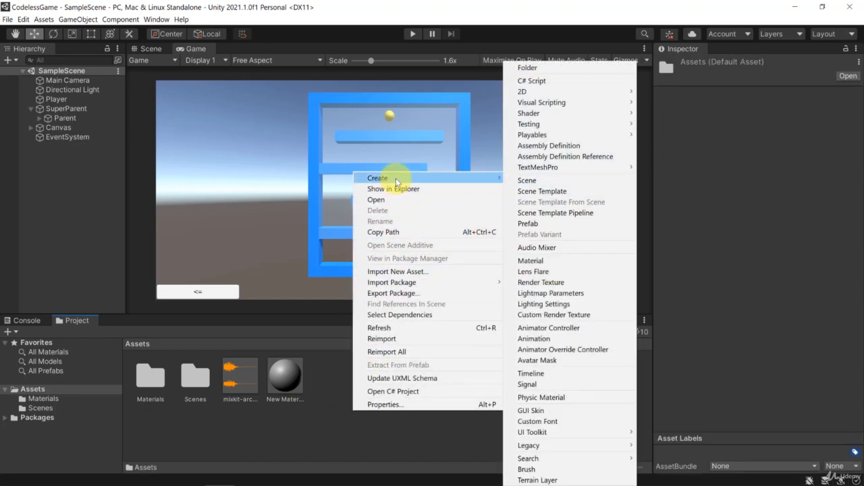
{"action": "left_click", "coordinate": [533, 68]}
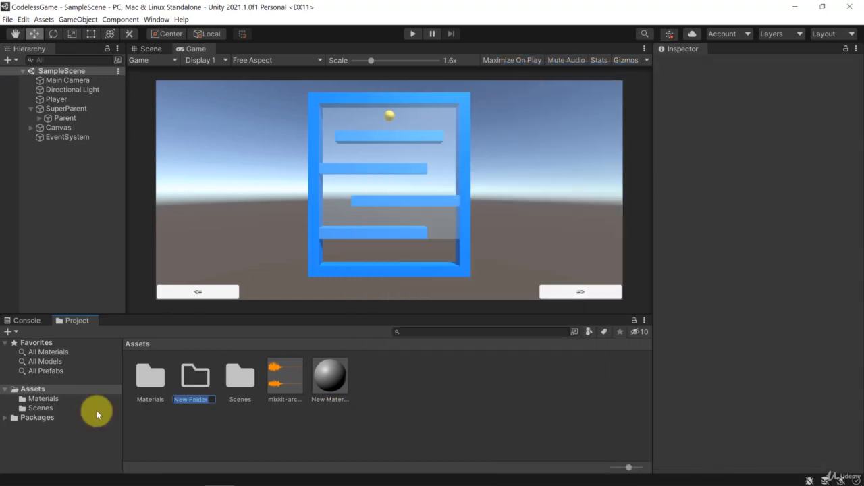
{"action": "type", "text": "Audio"}
{"action": "key", "text": "Return"}
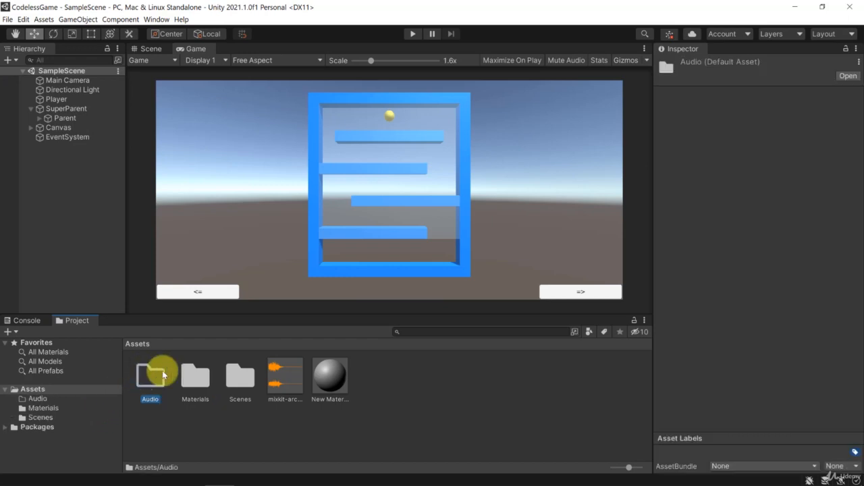
{"action": "left_click_drag", "start_coordinate": [278, 375], "coordinate": [150, 375]}
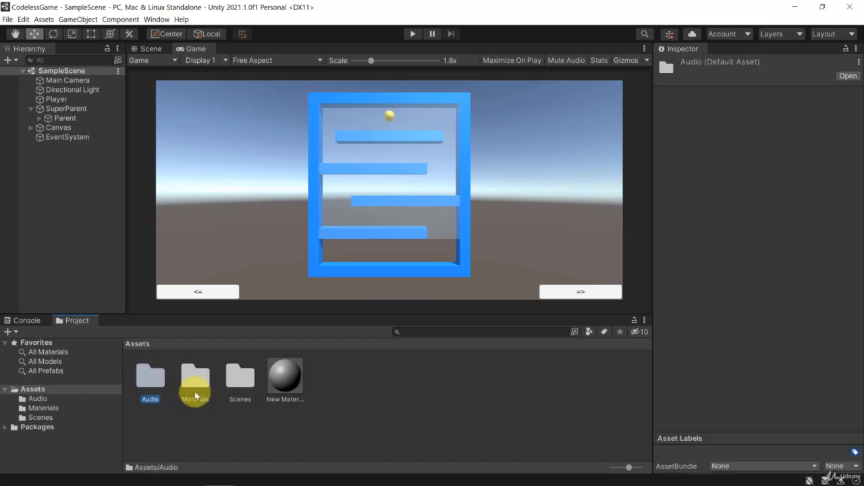
Step: Delete the unused New Material from Assets and open the Audio folder
{"action": "left_click", "coordinate": [285, 376]}
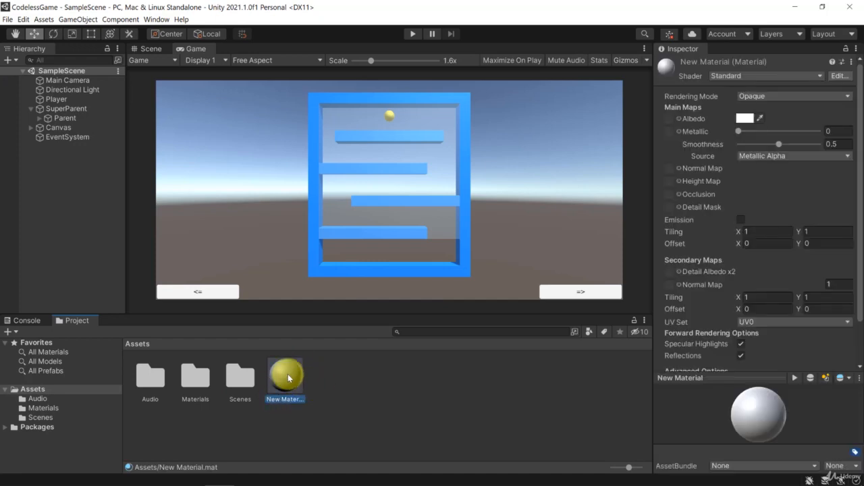
{"action": "right_click", "coordinate": [287, 374]}
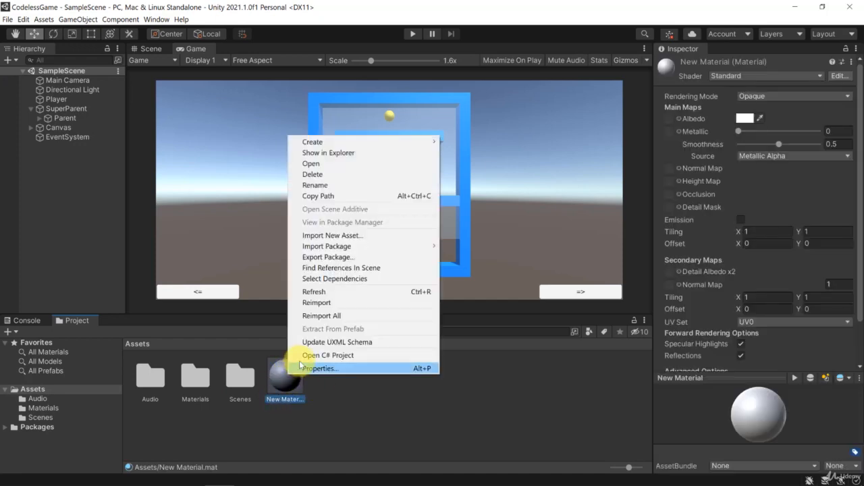
{"action": "left_click", "coordinate": [332, 175]}
{"action": "key", "text": "Return"}
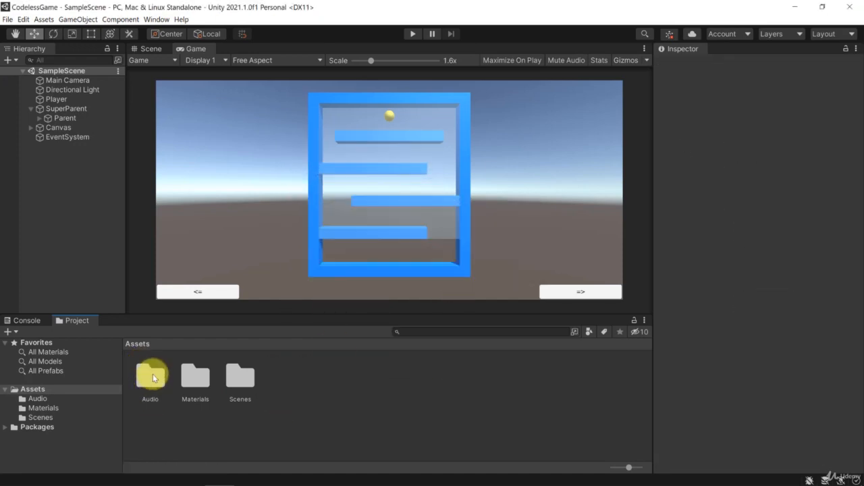
{"action": "left_click", "coordinate": [153, 377]}
{"action": "double_click", "coordinate": [151, 377]}
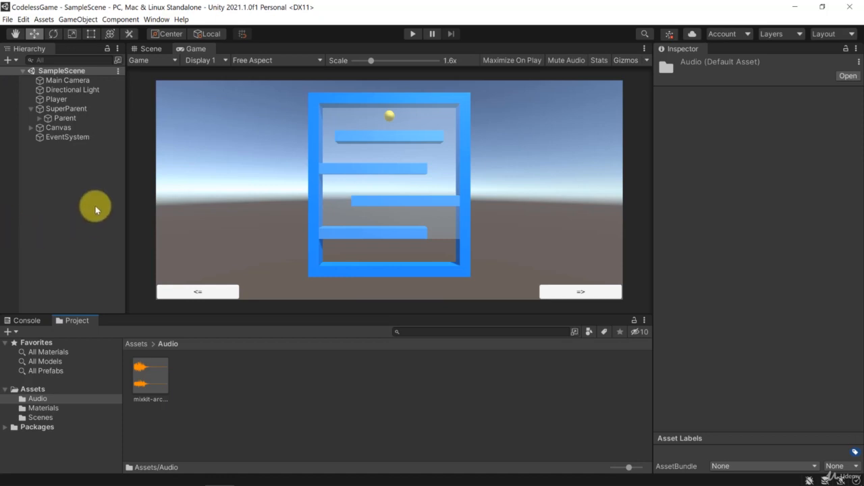
Step: Inspect the Main Camera's components for the Audio Listener
{"action": "left_click", "coordinate": [70, 82]}
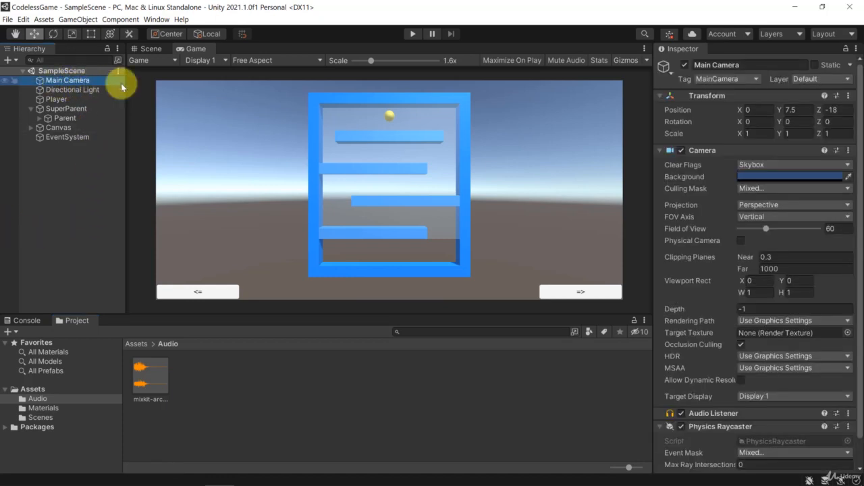
{"action": "scroll", "coordinate": [678, 355], "scroll_direction": "down", "scroll_amount": 2}
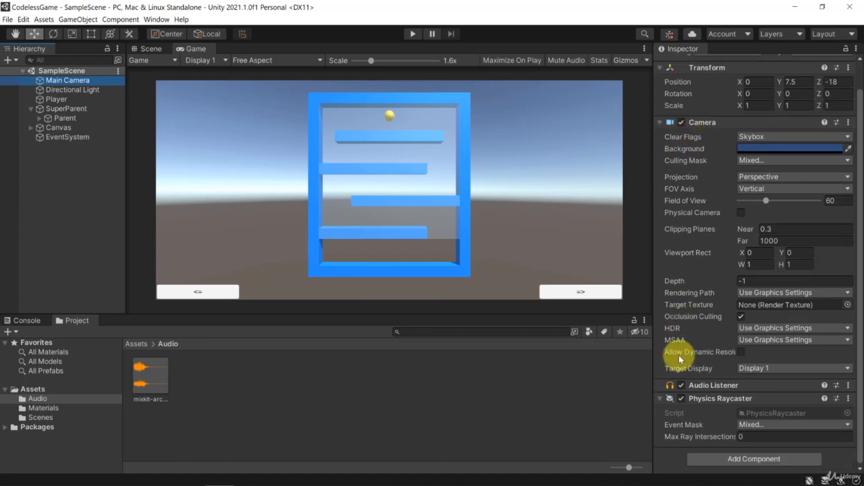
{"action": "left_click", "coordinate": [719, 386]}
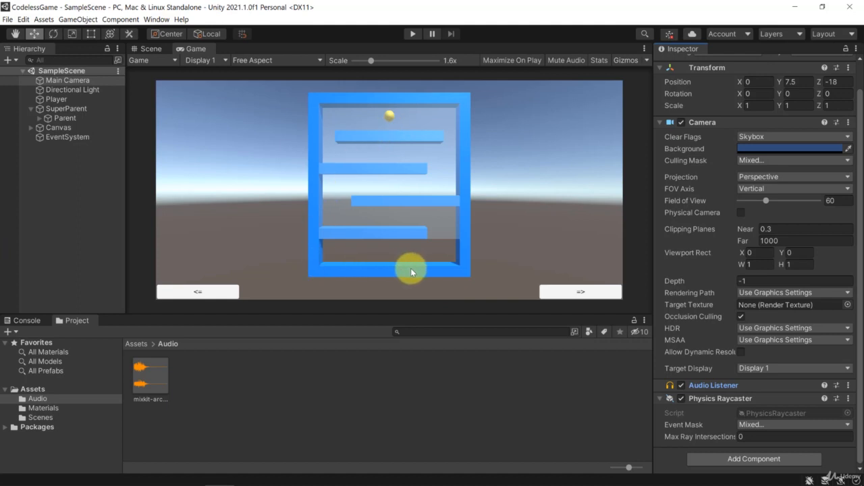
Step: Add an Audio Source component to the Player object
{"action": "left_click", "coordinate": [57, 99]}
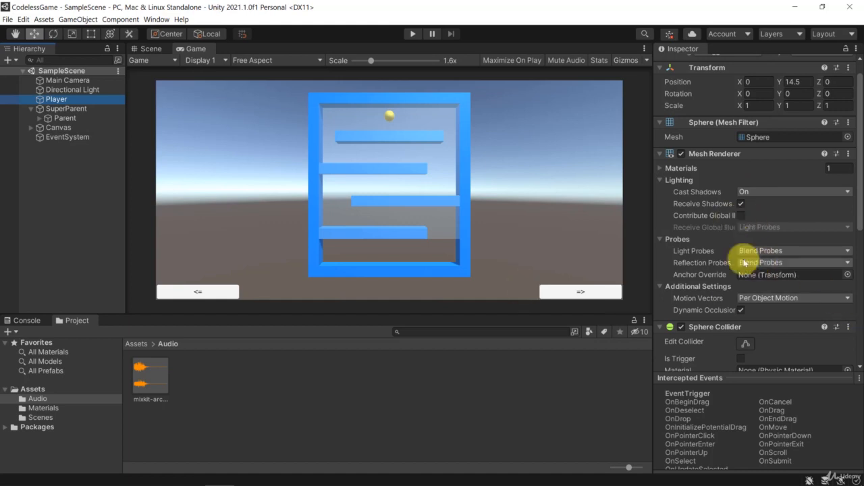
{"action": "scroll", "coordinate": [743, 263], "scroll_direction": "down", "scroll_amount": 10}
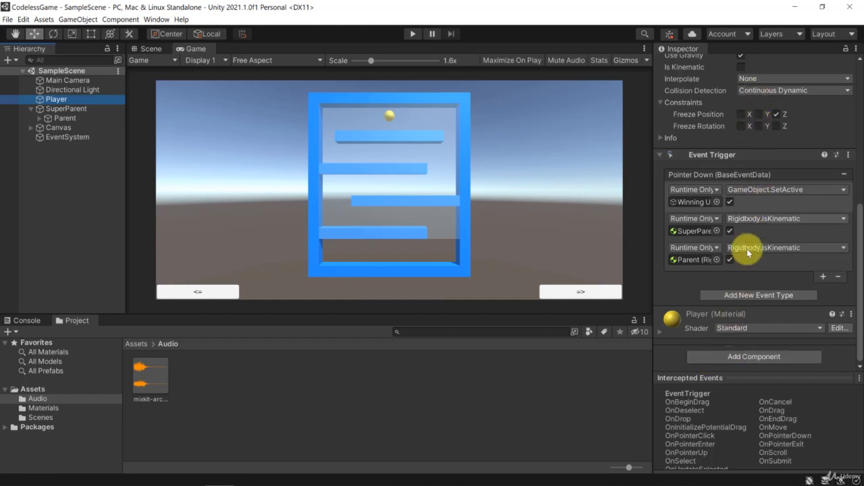
{"action": "left_click", "coordinate": [707, 358]}
{"action": "type", "text": "rigi"}
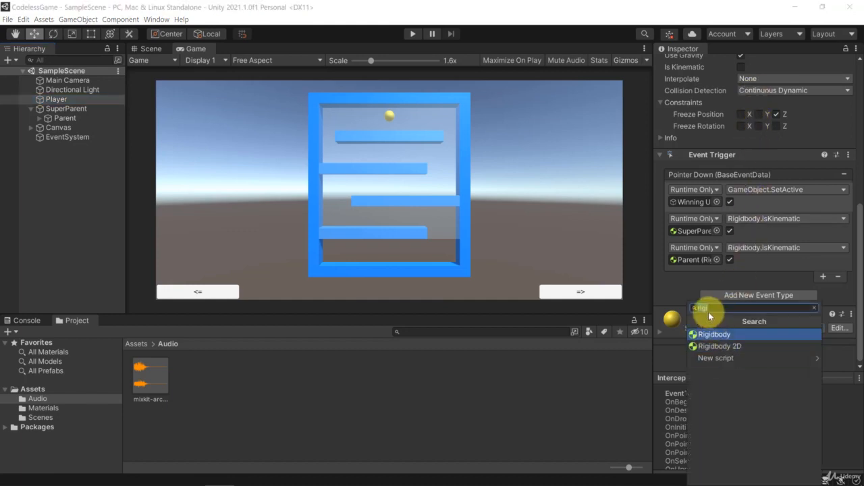
{"action": "type", "text": "audioo"}
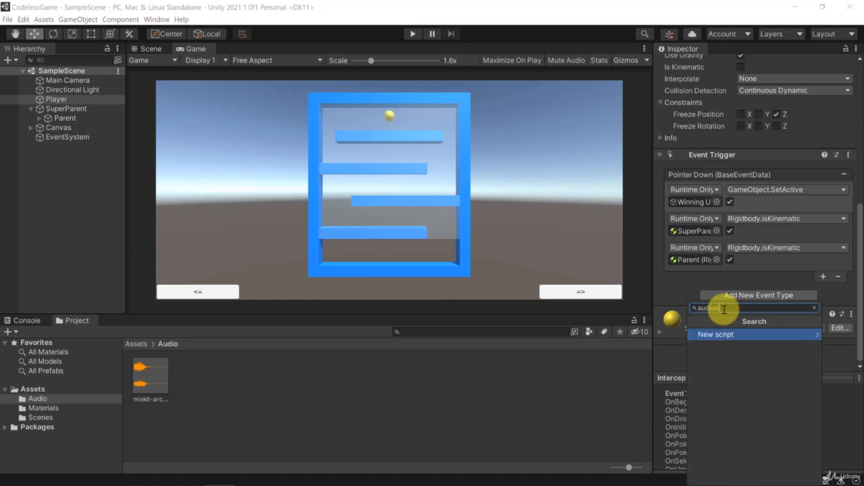
{"action": "key", "text": "BackSpace"}
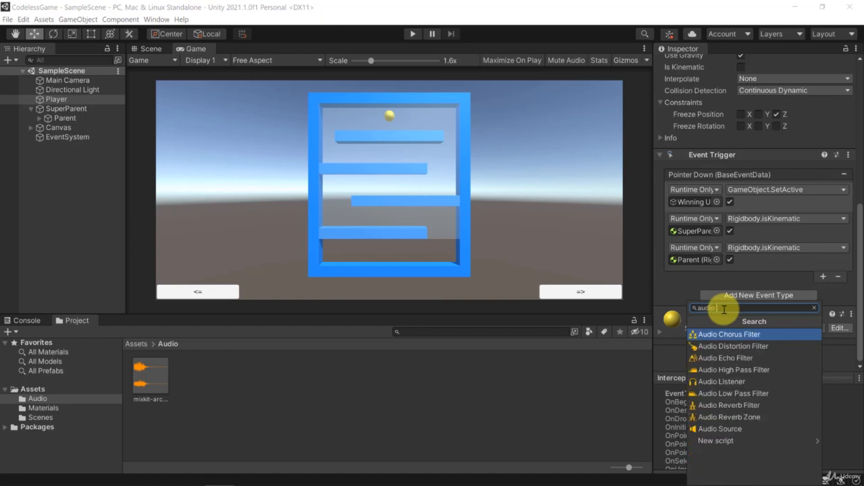
{"action": "type", "text": "sour"}
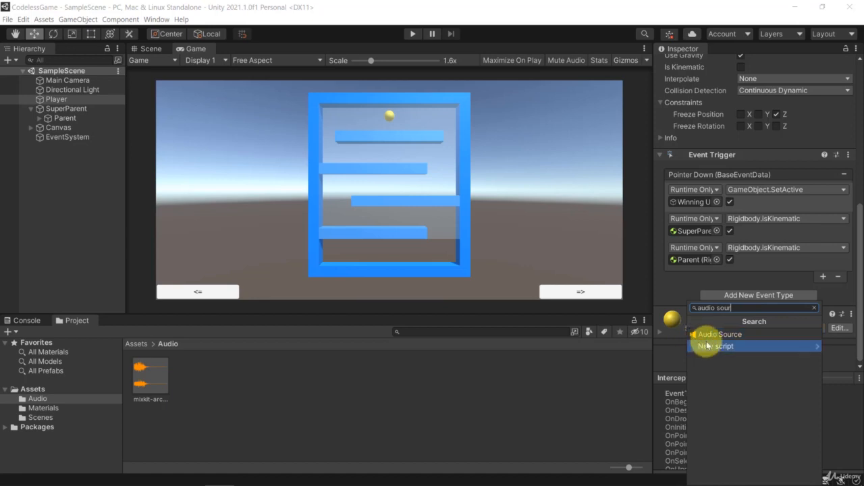
{"action": "left_click", "coordinate": [705, 334]}
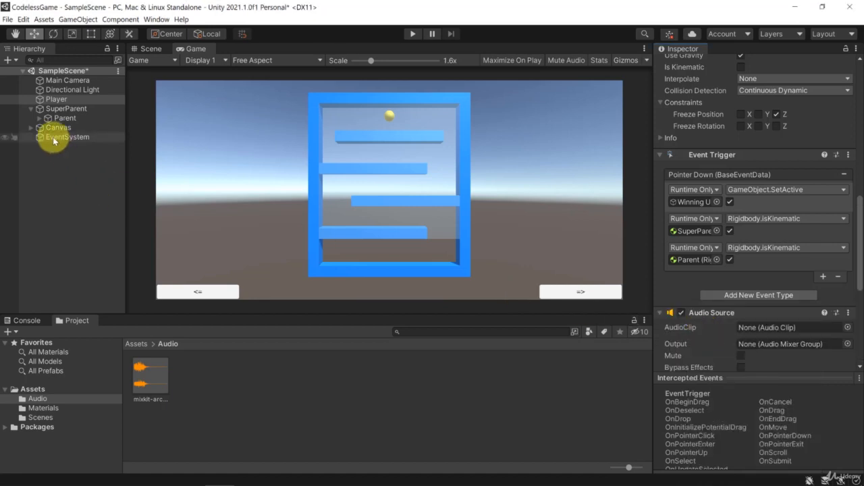
Step: Review the Main Camera's Audio Listener and the Player's Audio Source settings, including its AudioClip slot
{"action": "left_click", "coordinate": [68, 80]}
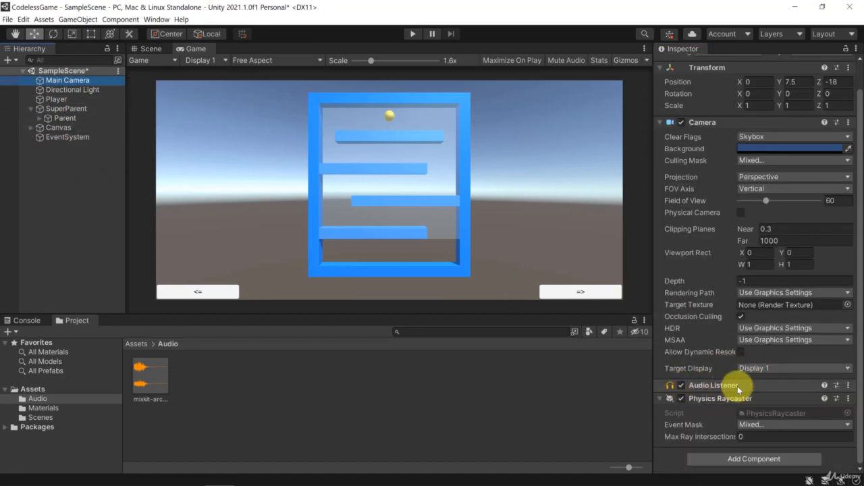
{"action": "left_click", "coordinate": [70, 98]}
{"action": "scroll", "coordinate": [722, 317], "scroll_direction": "down", "scroll_amount": 5}
{"action": "scroll", "coordinate": [721, 317], "scroll_direction": "down", "scroll_amount": 5}
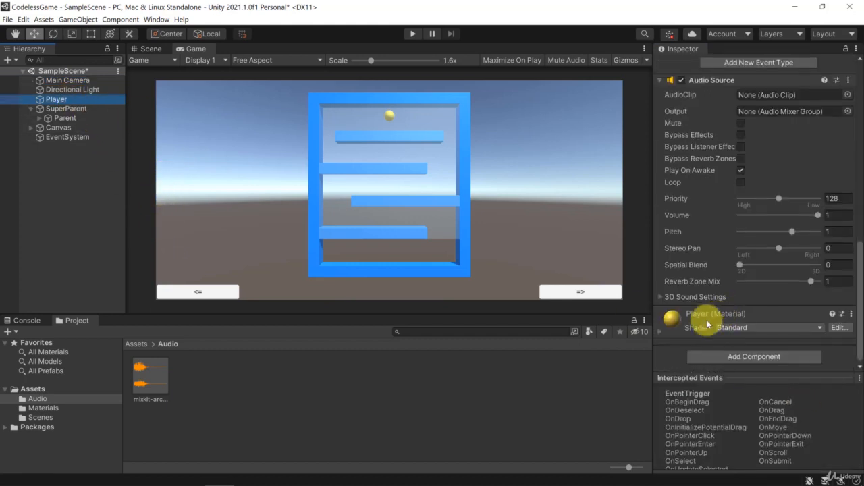
{"action": "scroll", "coordinate": [717, 299], "scroll_direction": "up", "scroll_amount": 2}
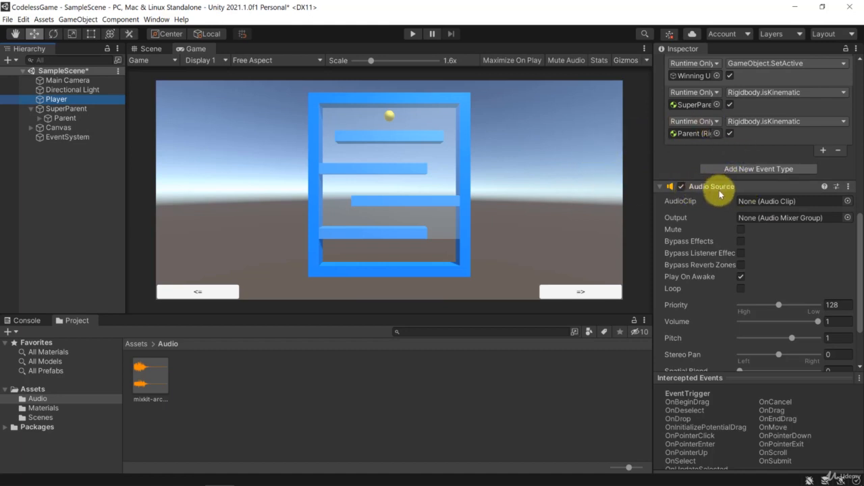
{"action": "scroll", "coordinate": [717, 268], "scroll_direction": "down", "scroll_amount": 3}
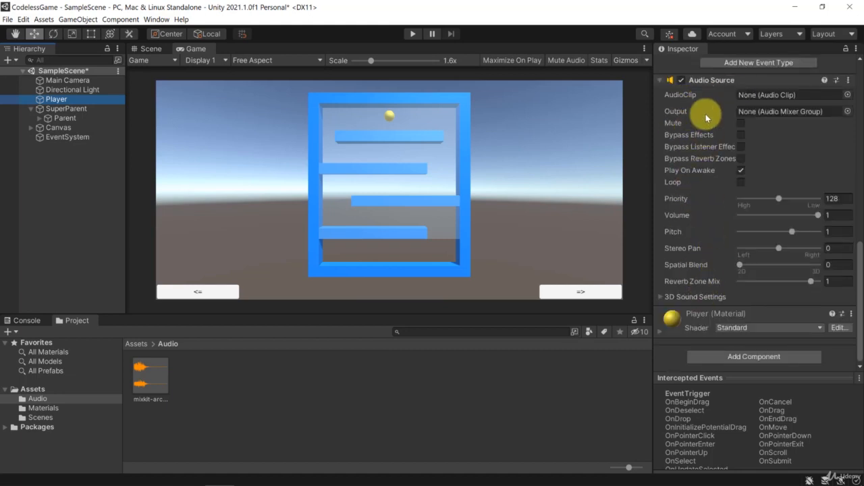
{"action": "left_click", "coordinate": [770, 95]}
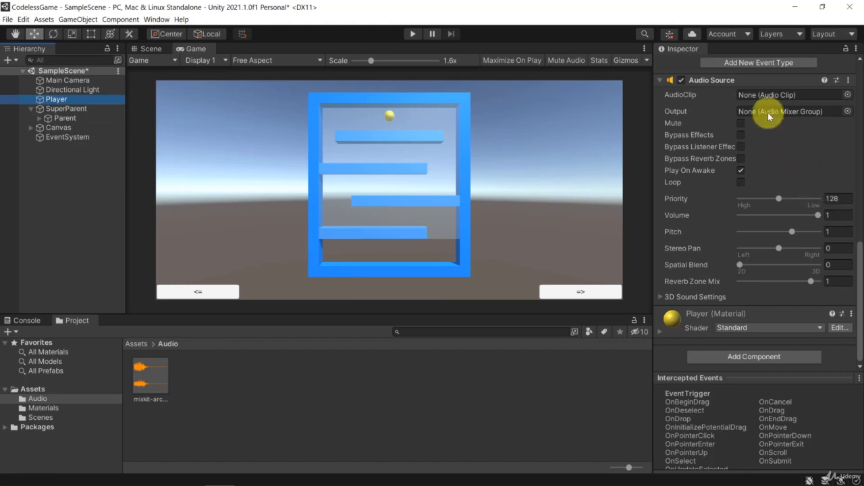
Step: Assign the mixkit-arcade-game-complete-or-approved-mission-205 clip from the Audio folder to the Player's Audio Source
{"action": "left_click_drag", "start_coordinate": [143, 379], "coordinate": [765, 235]}
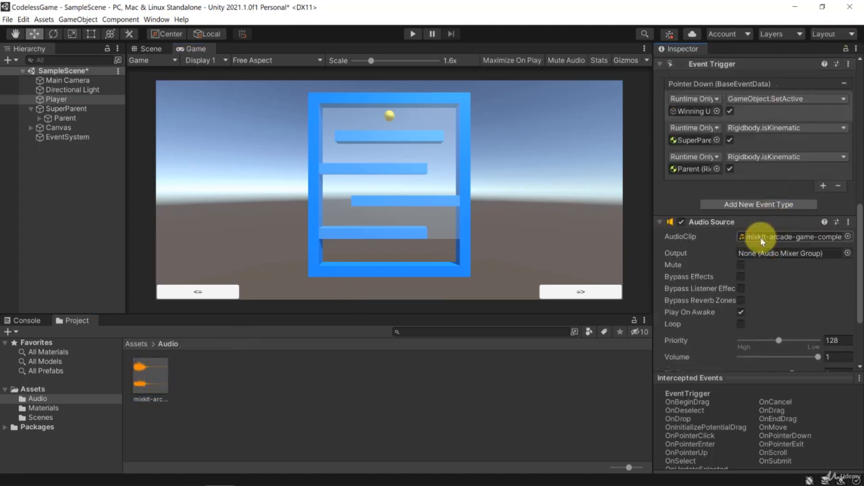
{"action": "left_click", "coordinate": [848, 237]}
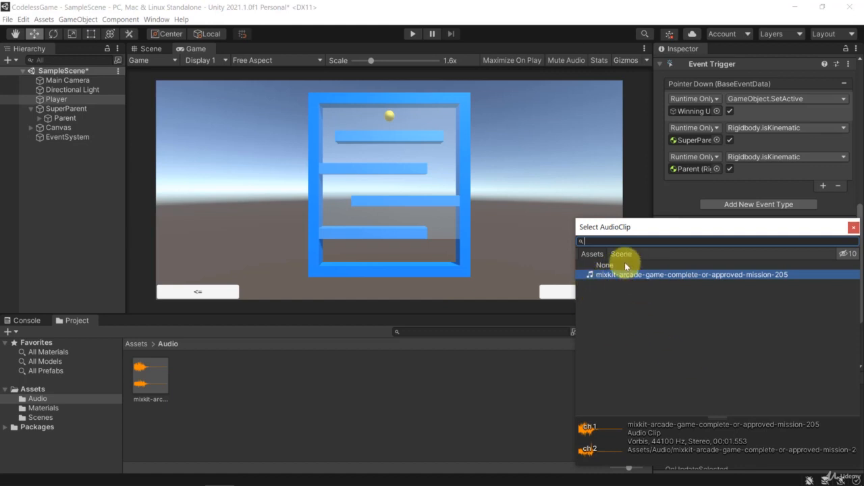
{"action": "left_click", "coordinate": [587, 275]}
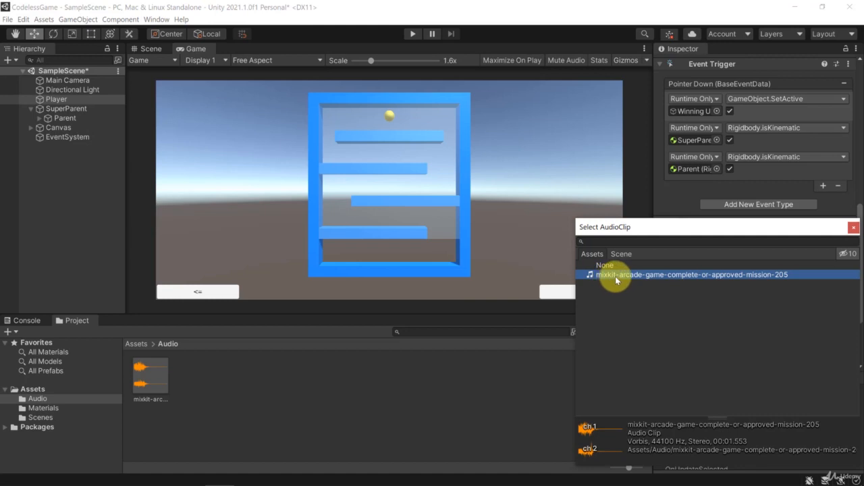
{"action": "left_click", "coordinate": [853, 228]}
{"action": "left_click", "coordinate": [756, 237]}
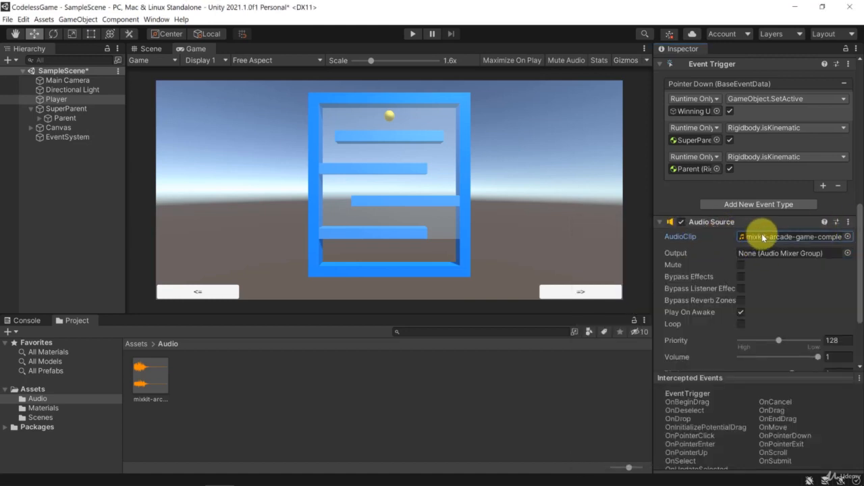
Step: Run the game with Play On Awake enabled to check the sound at start, and stop it
{"action": "left_click", "coordinate": [742, 313]}
{"action": "left_click", "coordinate": [413, 34]}
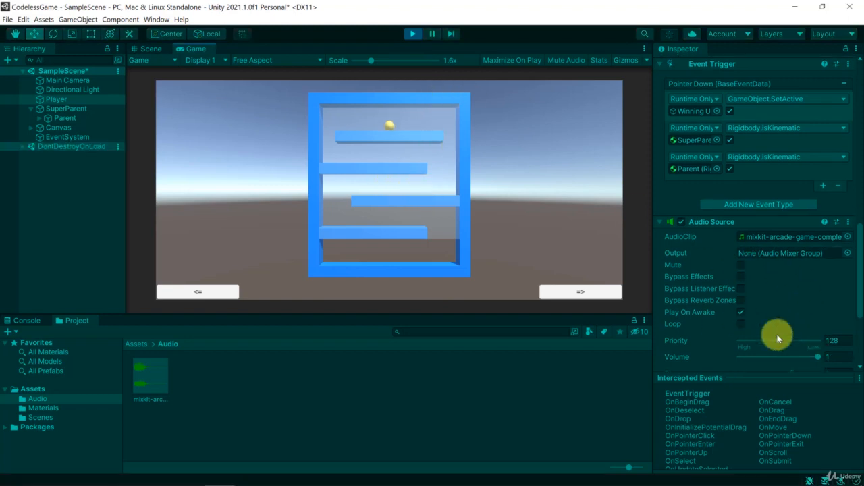
{"action": "left_click", "coordinate": [412, 33]}
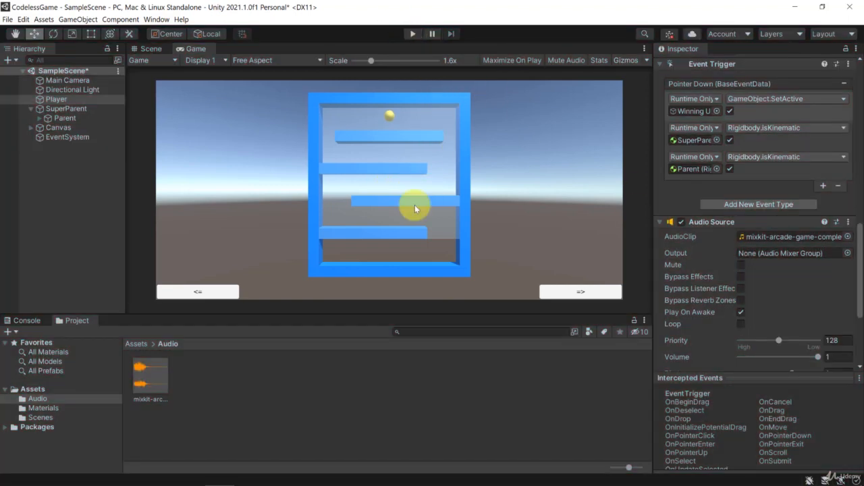
Step: Disable Play On Awake on the Player's Audio Source
{"action": "left_click", "coordinate": [742, 312]}
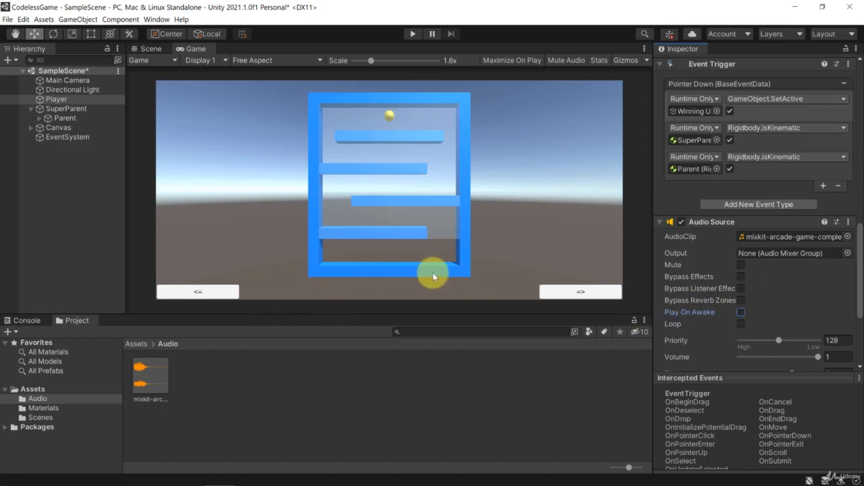
{"action": "left_click", "coordinate": [750, 312]}
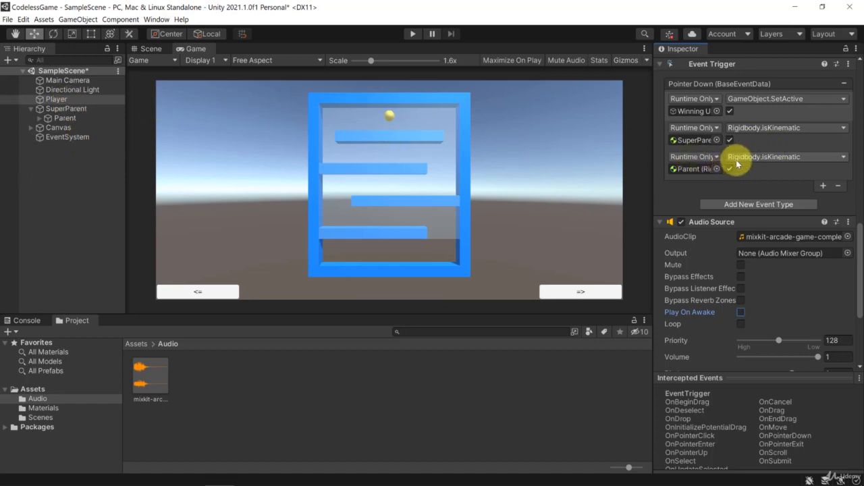
Step: Add a Pointer Down entry to the Player's Event Trigger that calls AudioSource.Play on the Player
{"action": "scroll", "coordinate": [705, 270], "scroll_direction": "up", "scroll_amount": 3}
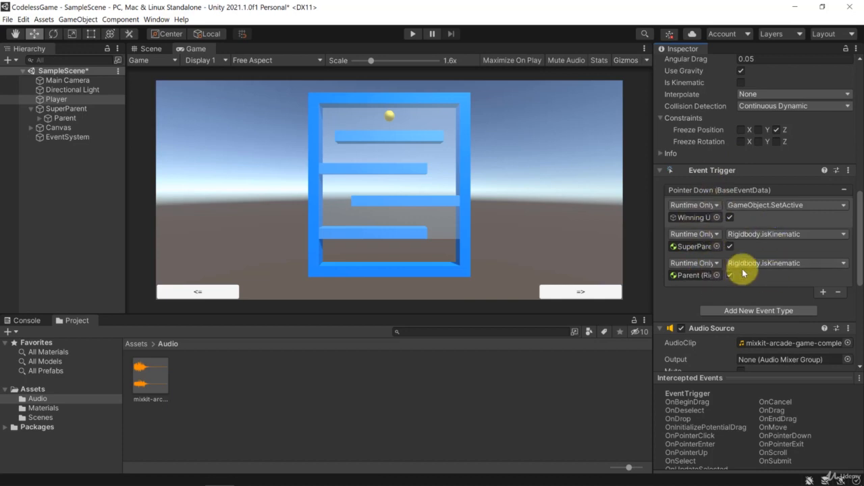
{"action": "left_click", "coordinate": [823, 292]}
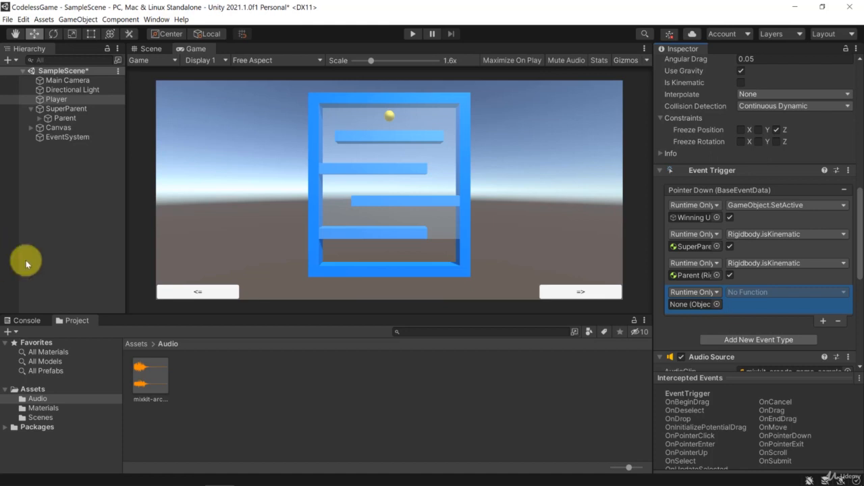
{"action": "left_click_drag", "start_coordinate": [58, 99], "coordinate": [700, 304]}
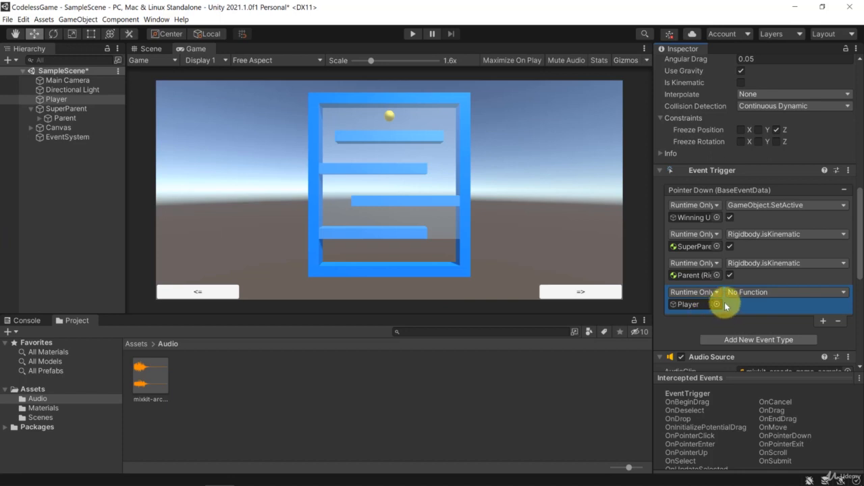
{"action": "left_click", "coordinate": [761, 292]}
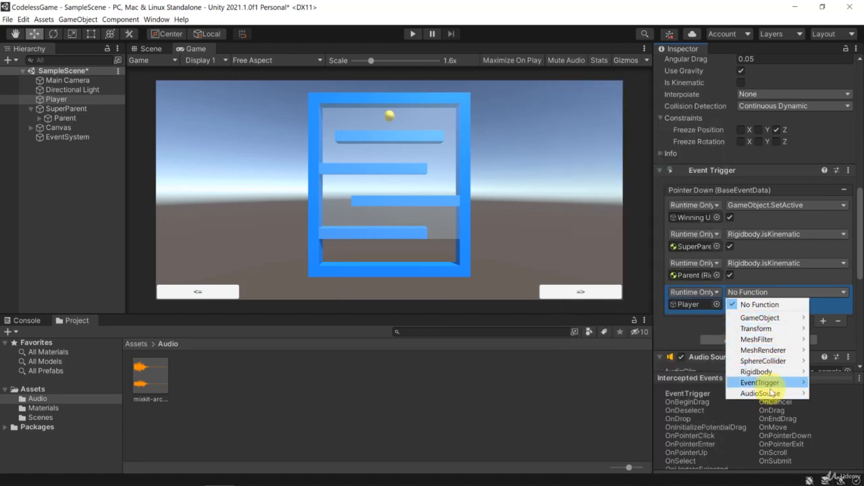
{"action": "mouse_move", "coordinate": [763, 395]}
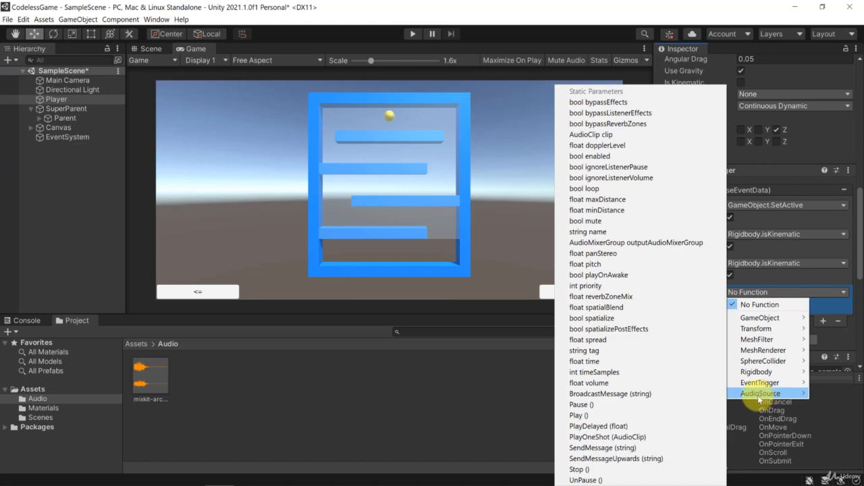
{"action": "left_click", "coordinate": [605, 417]}
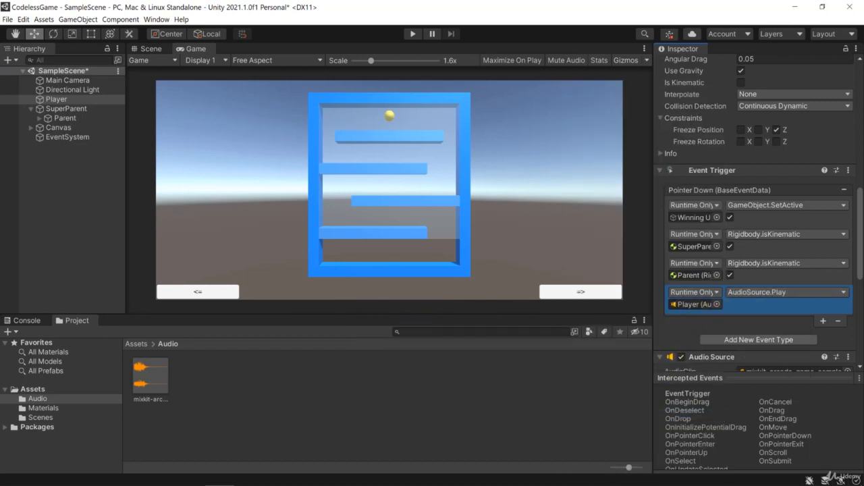
Step: Deactivate the Glass Frame under Parent and run the game to test the winning sound by selecting the ball
{"action": "left_click", "coordinate": [60, 108]}
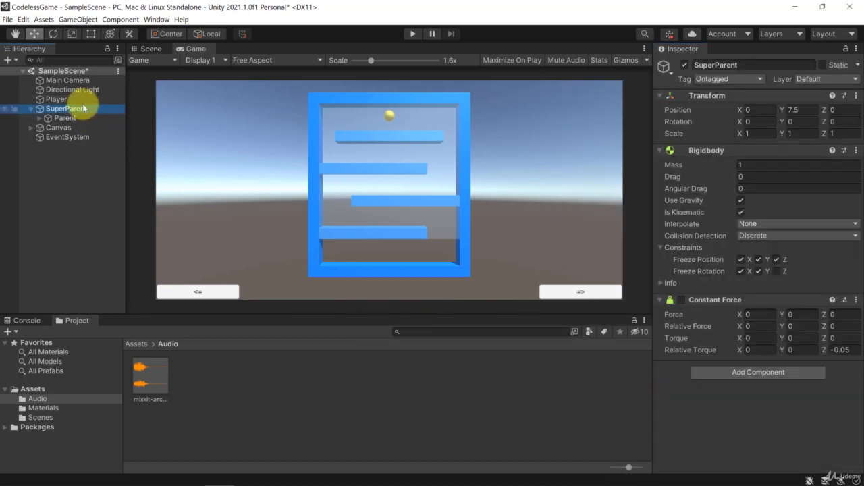
{"action": "left_click", "coordinate": [39, 118]}
{"action": "left_click", "coordinate": [78, 203]}
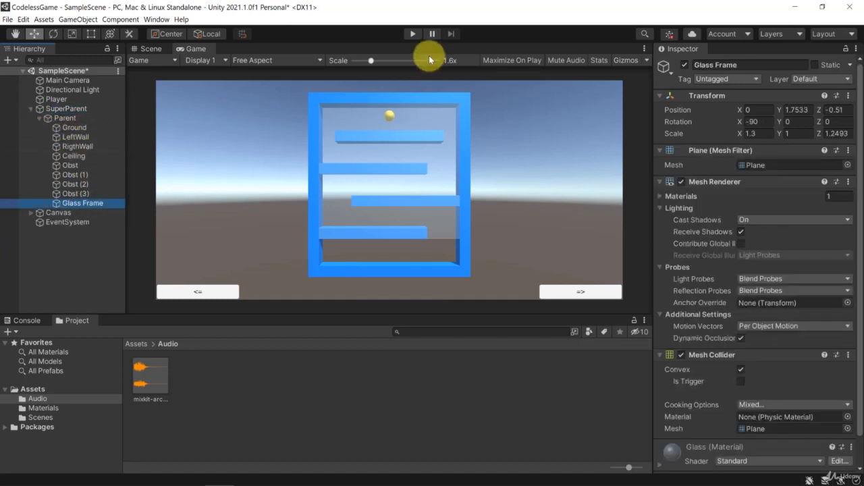
{"action": "left_click", "coordinate": [685, 64]}
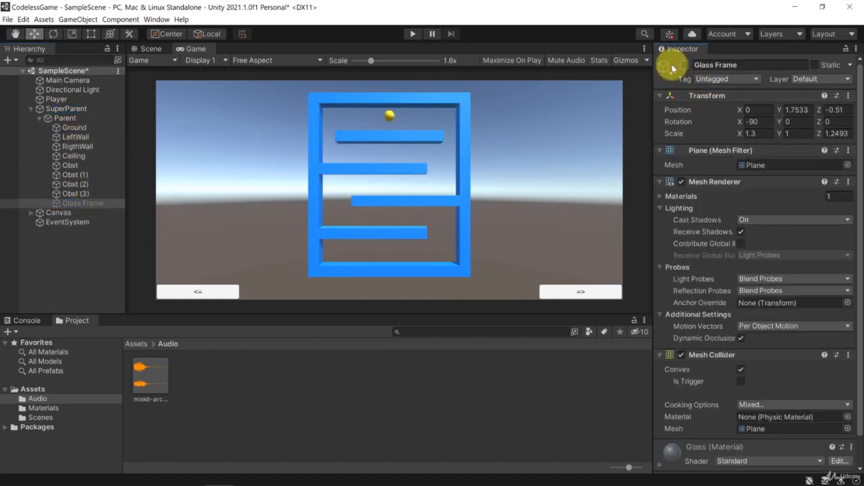
{"action": "left_click", "coordinate": [413, 34]}
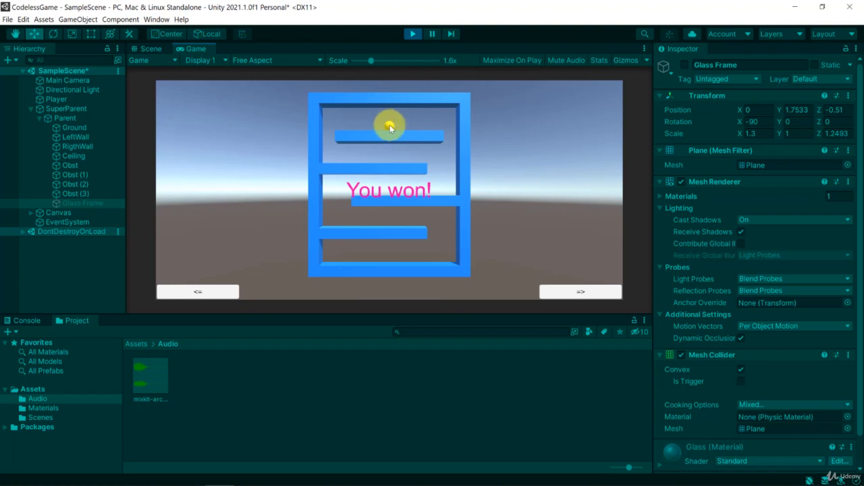
{"action": "left_click", "coordinate": [413, 34]}
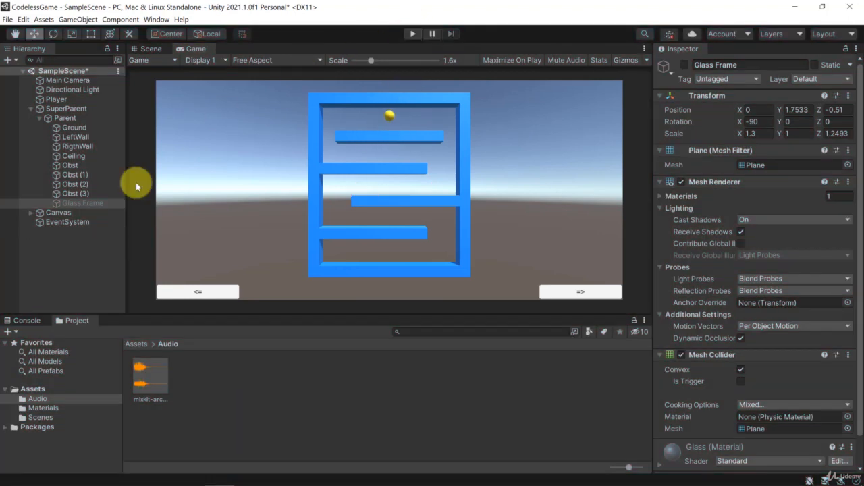
Step: Reactivate the Glass Frame object
{"action": "left_click", "coordinate": [98, 204]}
{"action": "left_click", "coordinate": [684, 64]}
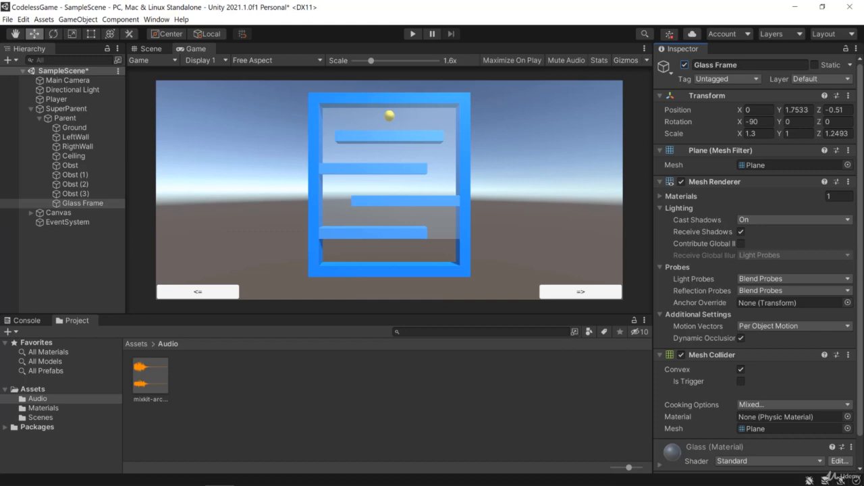
Step: Collapse the SuperParent hierarchy and review the components on the Main Camera
{"action": "left_click", "coordinate": [64, 80]}
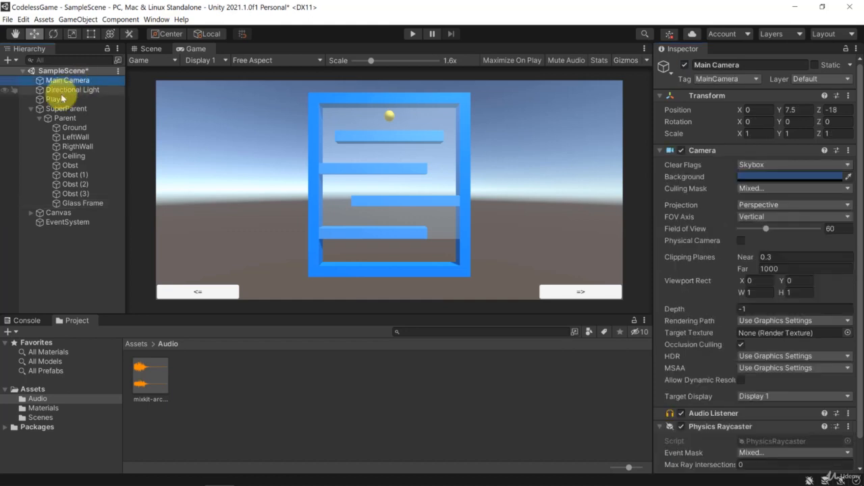
{"action": "left_click", "coordinate": [29, 110]}
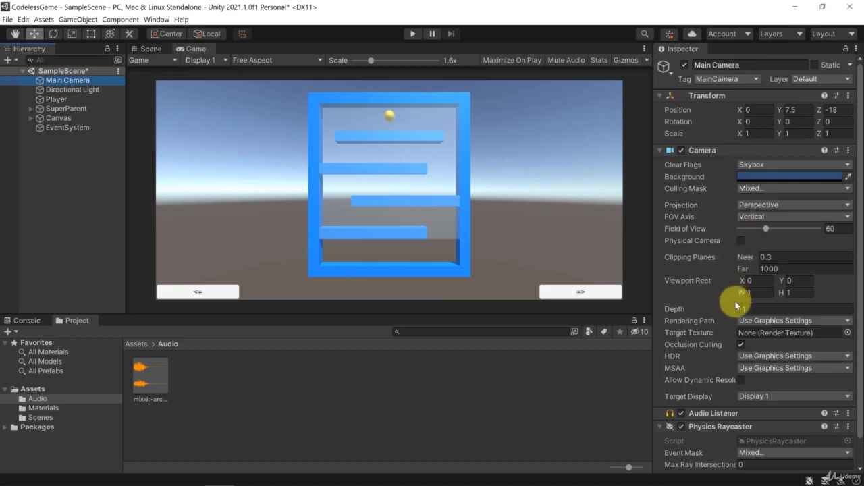
{"action": "scroll", "coordinate": [729, 297], "scroll_direction": "down", "scroll_amount": 1}
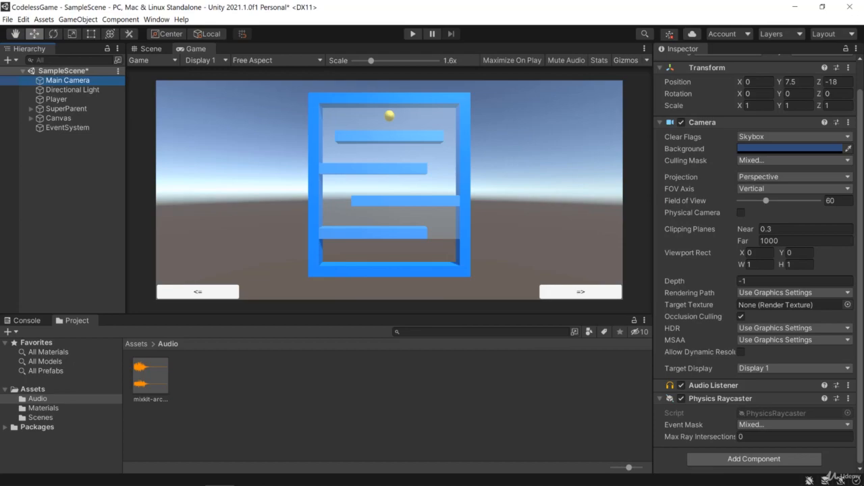
Step: Switch to the browser and download the Getting Ready track from Mixkit's free stock music as mixkit-getting-ready-46.mp3
{"action": "left_click", "coordinate": [129, 485]}
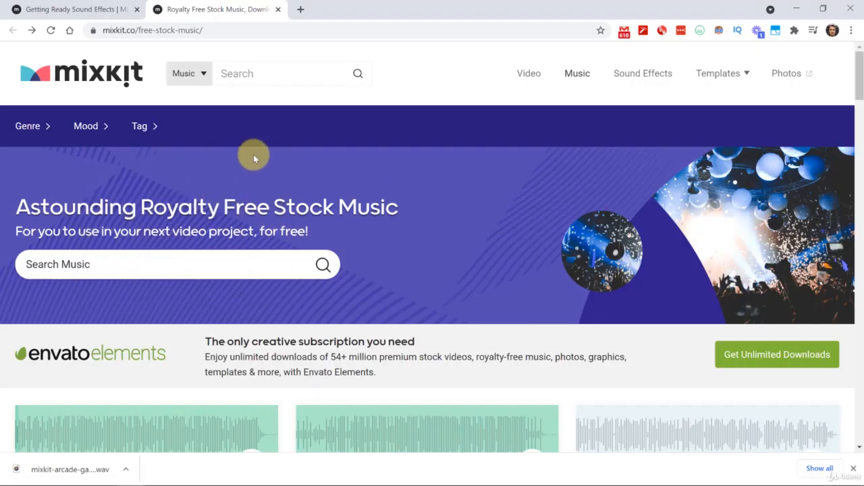
{"action": "scroll", "coordinate": [160, 153], "scroll_direction": "down", "scroll_amount": 2}
{"action": "scroll", "coordinate": [183, 155], "scroll_direction": "down", "scroll_amount": 1}
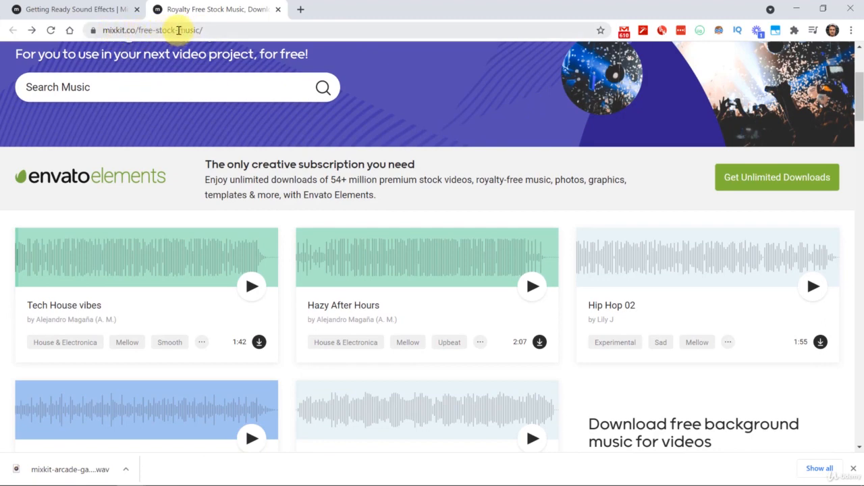
{"action": "scroll", "coordinate": [448, 250], "scroll_direction": "down", "scroll_amount": 2}
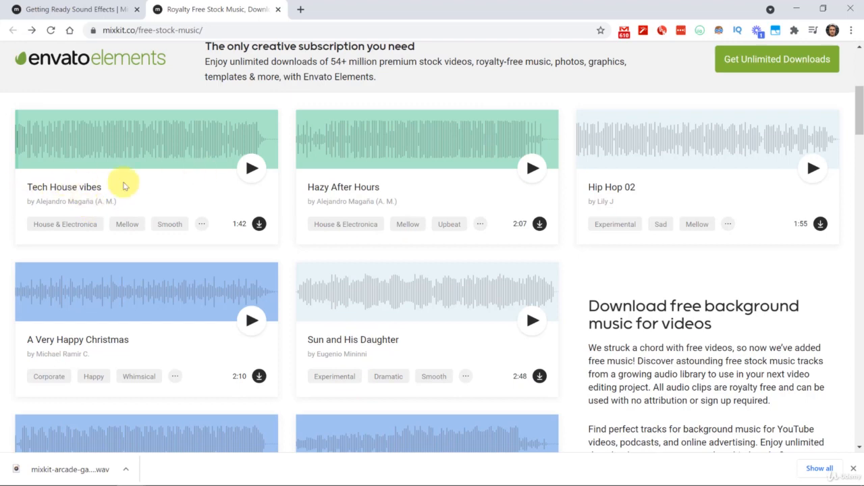
{"action": "scroll", "coordinate": [180, 212], "scroll_direction": "down", "scroll_amount": 5}
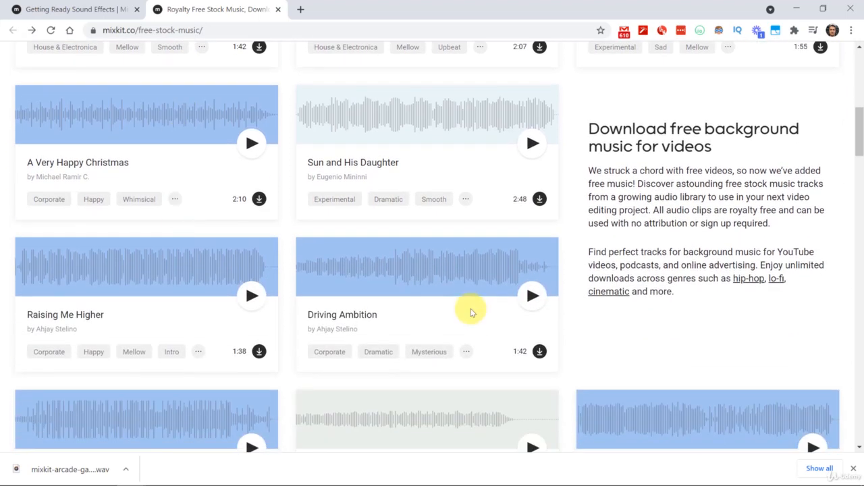
{"action": "scroll", "coordinate": [348, 314], "scroll_direction": "down", "scroll_amount": 8}
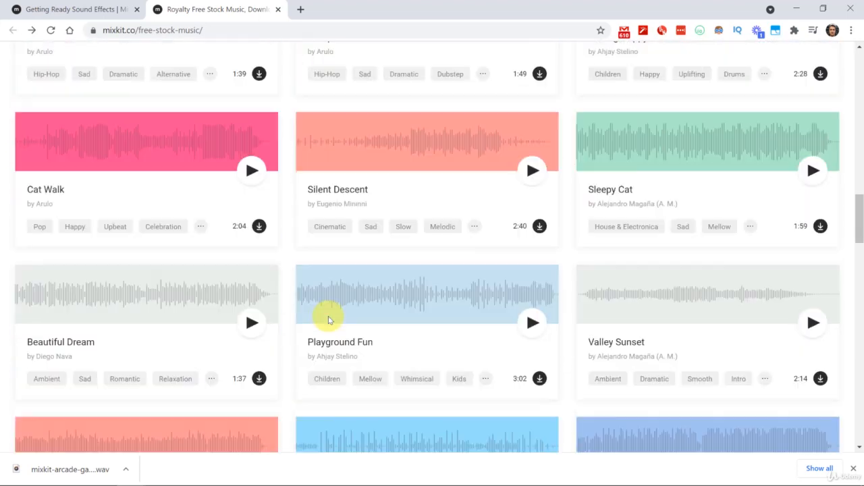
{"action": "scroll", "coordinate": [329, 320], "scroll_direction": "down", "scroll_amount": 4}
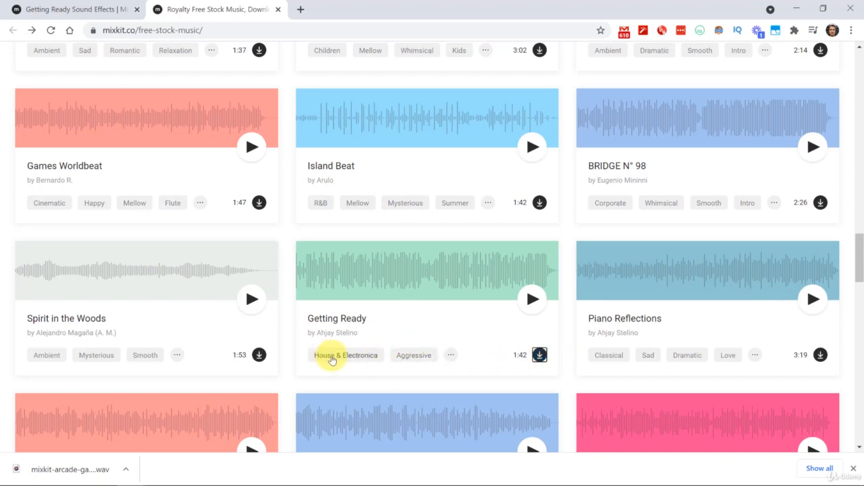
{"action": "left_click", "coordinate": [540, 355]}
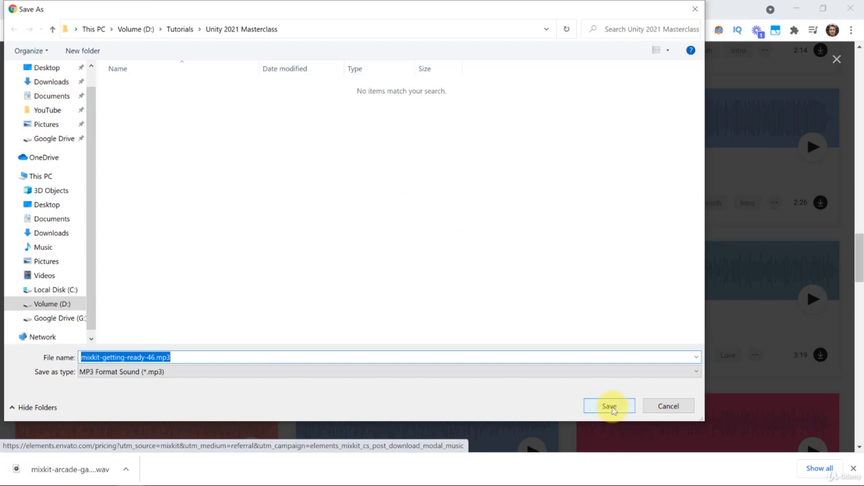
{"action": "left_click", "coordinate": [609, 406]}
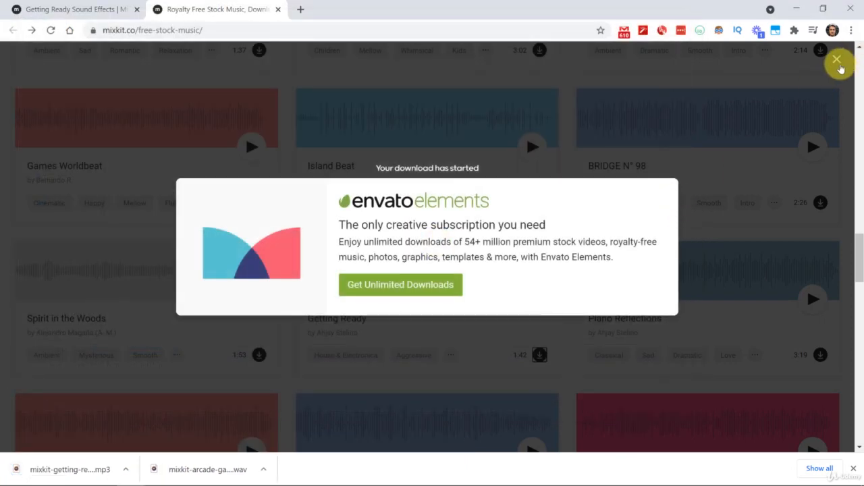
{"action": "left_click", "coordinate": [837, 60]}
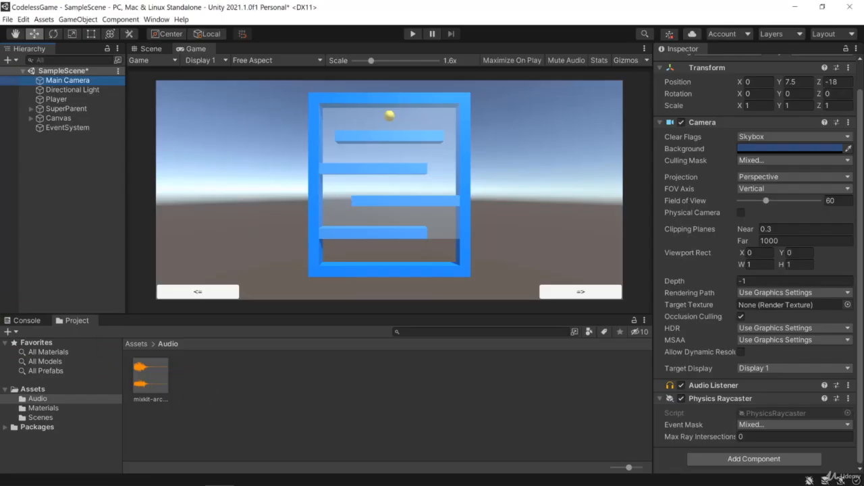
Step: Import the downloaded mixkit-getting-ready-46.mp3 file into the project as a new asset
{"action": "left_click", "coordinate": [212, 377]}
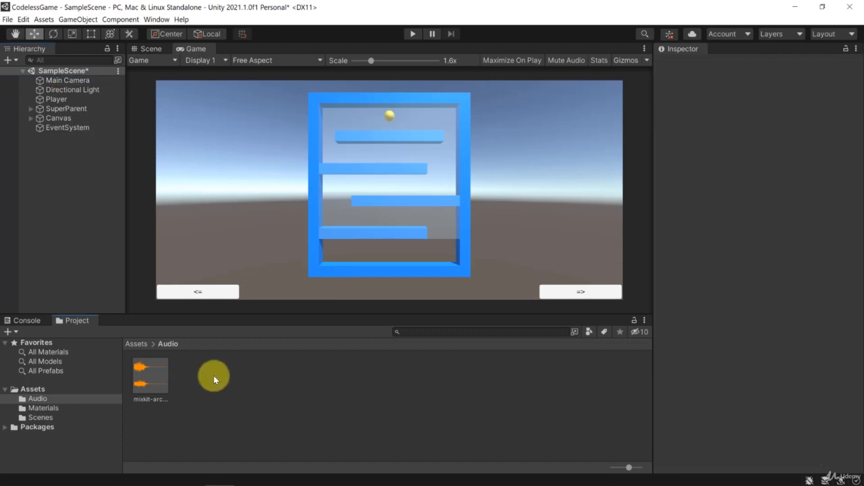
{"action": "left_click", "coordinate": [44, 18]}
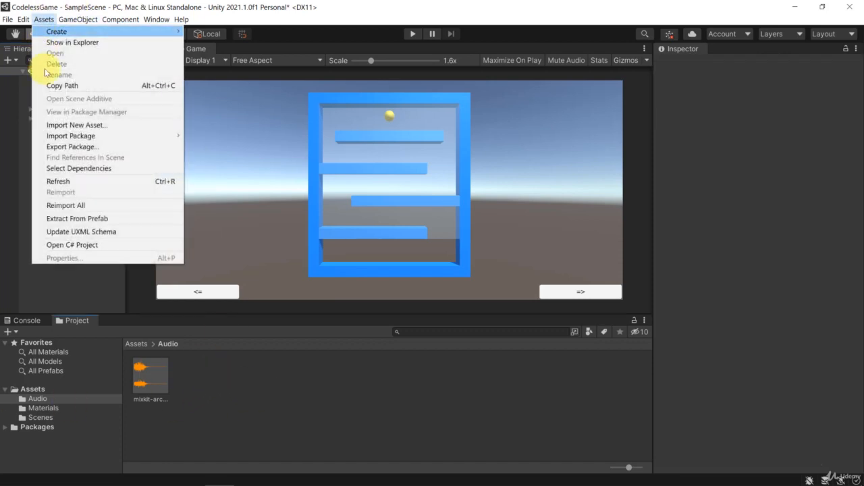
{"action": "left_click", "coordinate": [76, 126]}
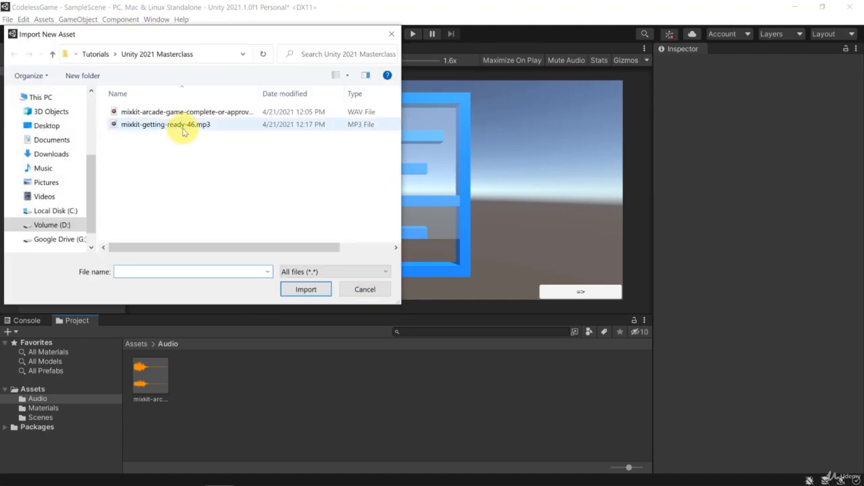
{"action": "left_click", "coordinate": [164, 126]}
{"action": "double_click", "coordinate": [164, 127]}
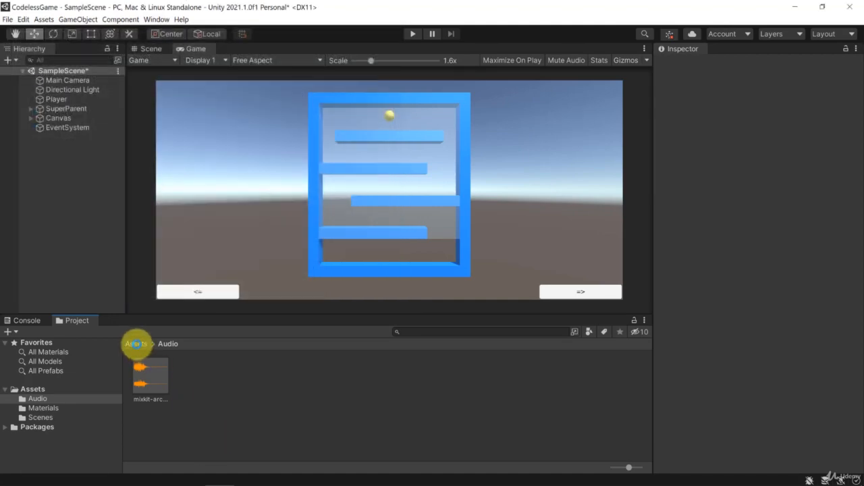
Step: Move the mixkit-getting-ready-46 clip from the root Assets folder into the Audio folder and open that folder
{"action": "left_click", "coordinate": [136, 344]}
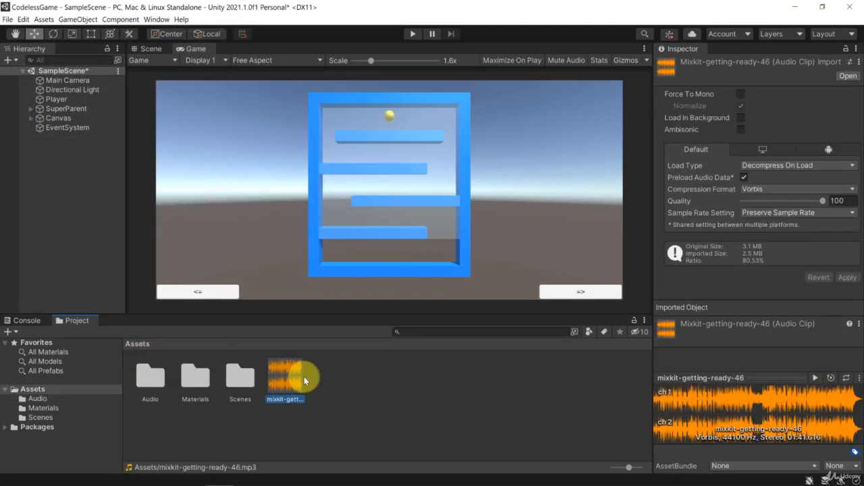
{"action": "left_click_drag", "start_coordinate": [302, 377], "coordinate": [143, 378]}
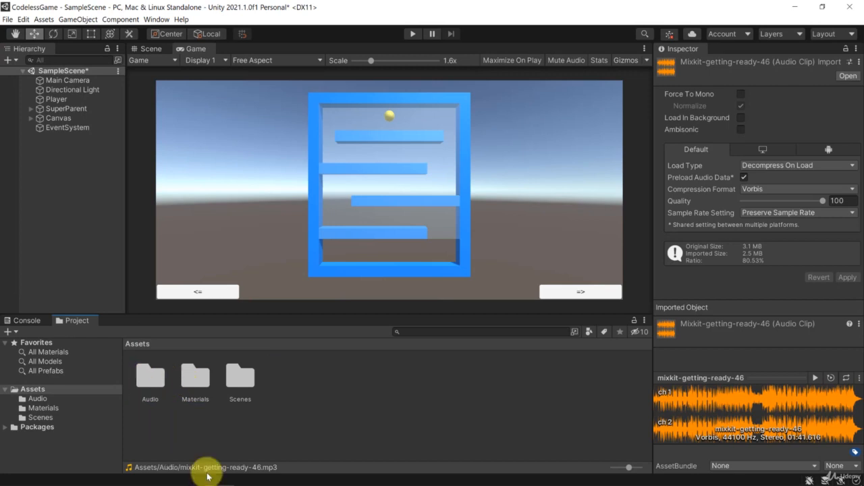
{"action": "left_click", "coordinate": [156, 382]}
{"action": "double_click", "coordinate": [158, 382]}
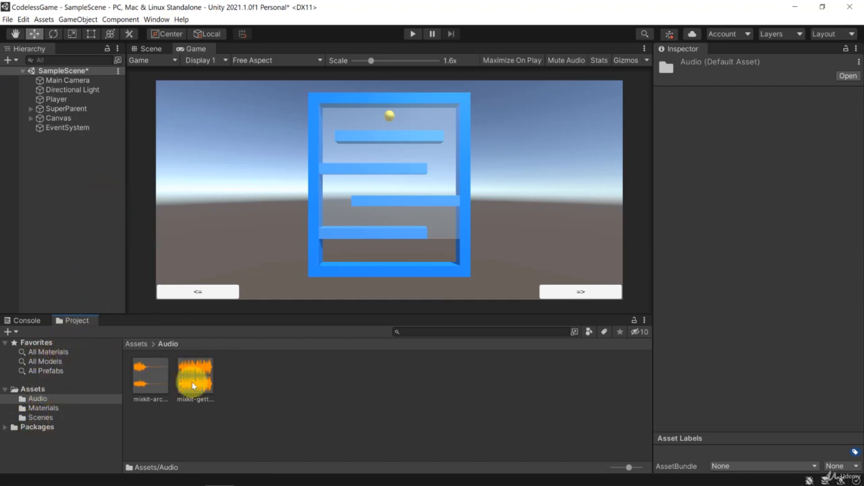
Step: Add an Audio Source component to the Main Camera
{"action": "left_click", "coordinate": [64, 80]}
{"action": "scroll", "coordinate": [818, 236], "scroll_direction": "down", "scroll_amount": 2}
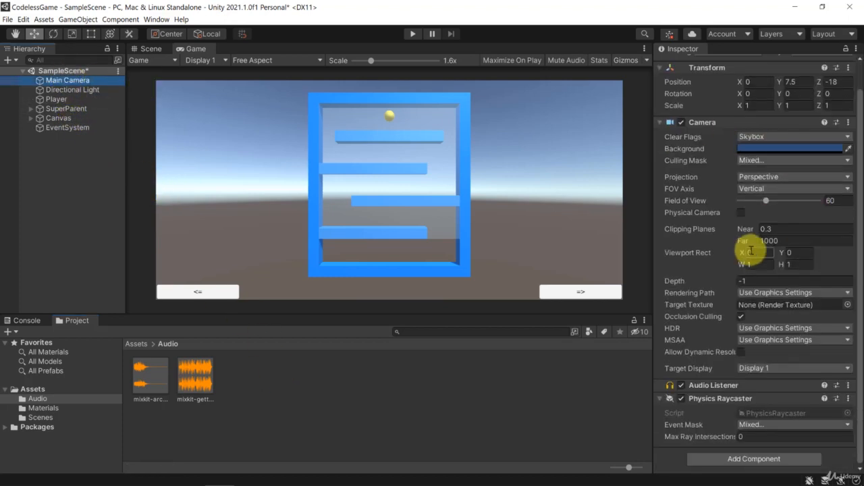
{"action": "left_click", "coordinate": [739, 457]}
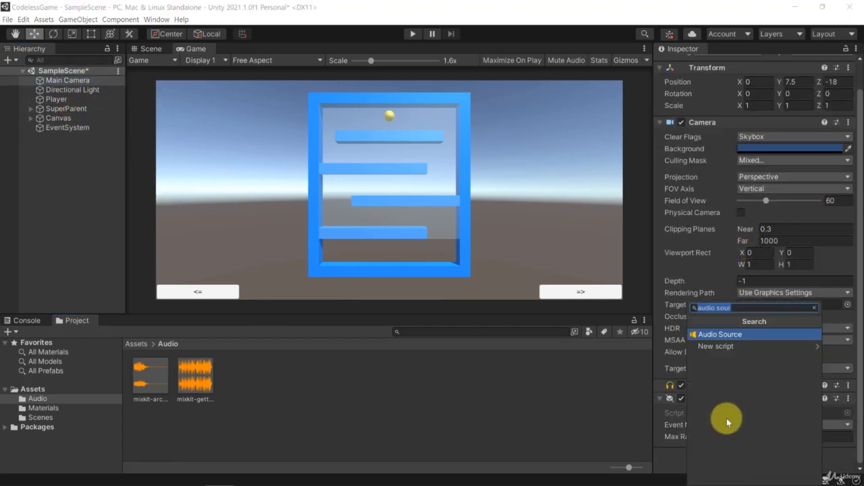
{"action": "left_click", "coordinate": [725, 337]}
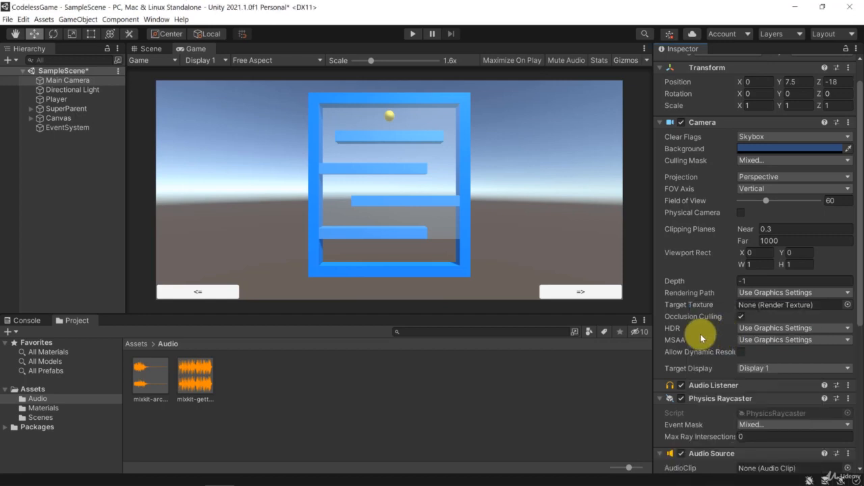
Step: Assign mixkit-getting-ready-46 as the Main Camera's audio clip, with Loop enabled and the volume lowered to about 0.209
{"action": "scroll", "coordinate": [702, 333], "scroll_direction": "down", "scroll_amount": 3}
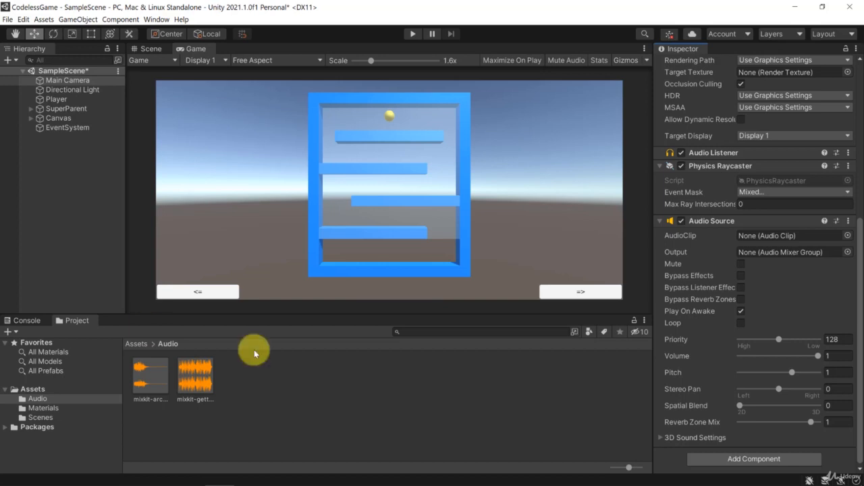
{"action": "left_click_drag", "start_coordinate": [193, 390], "coordinate": [774, 238]}
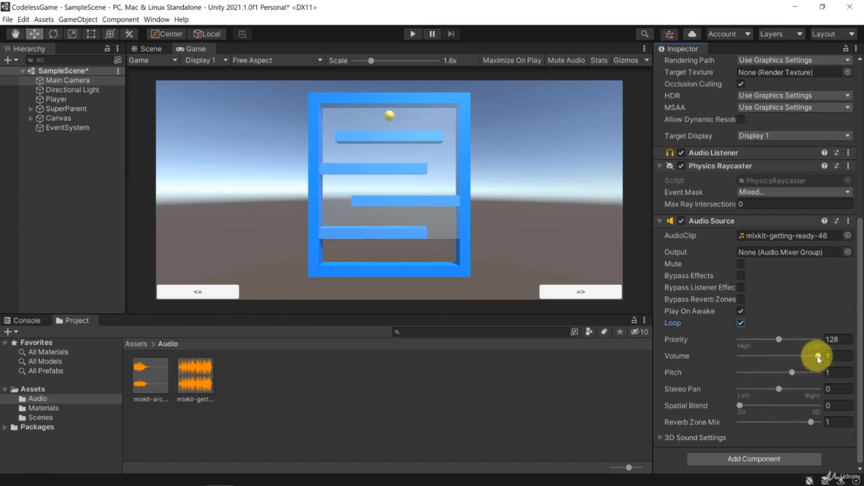
{"action": "left_click_drag", "start_coordinate": [816, 355], "coordinate": [755, 356]}
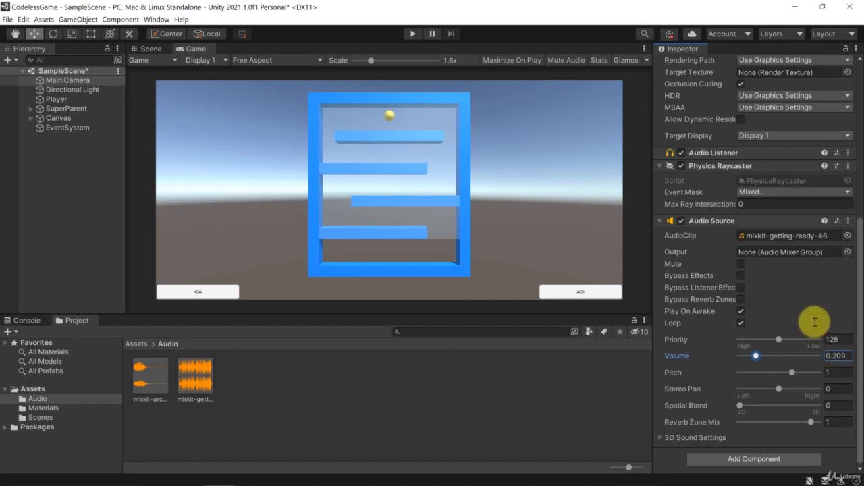
Step: Run the game to test the background music while rotating the maze with the <= control, and stop it
{"action": "left_click", "coordinate": [414, 34]}
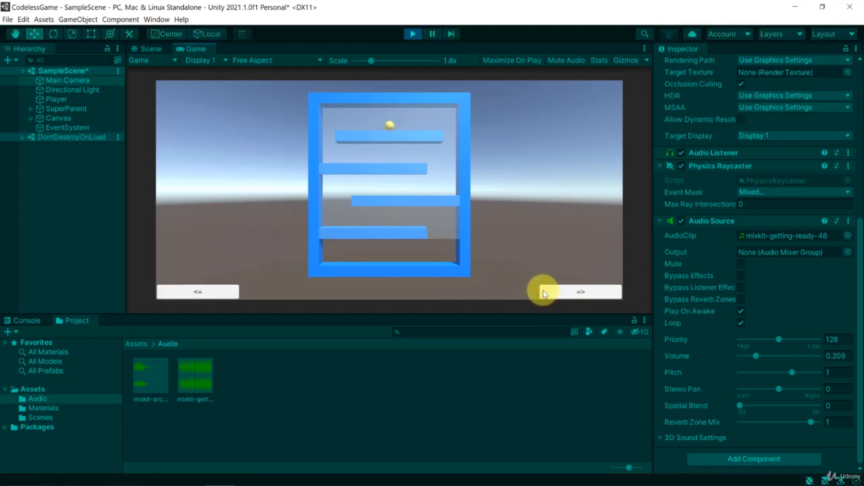
{"action": "left_click", "coordinate": [192, 295]}
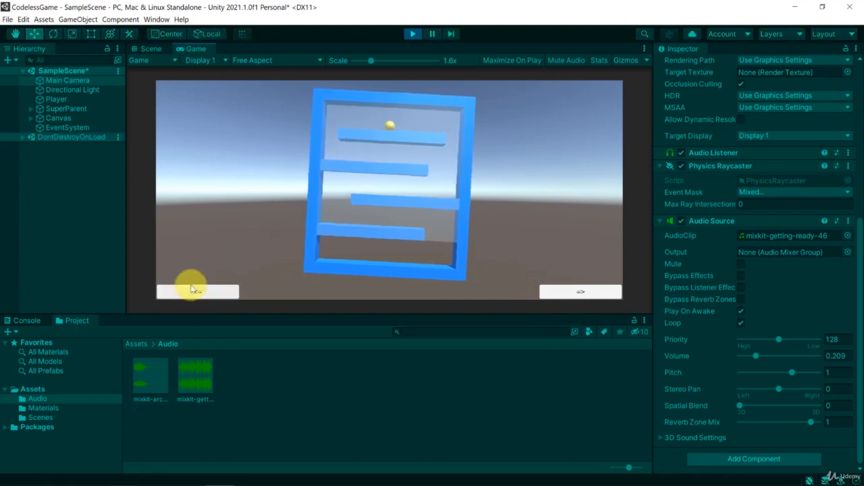
{"action": "left_click_drag", "start_coordinate": [195, 301], "coordinate": [195, 295]}
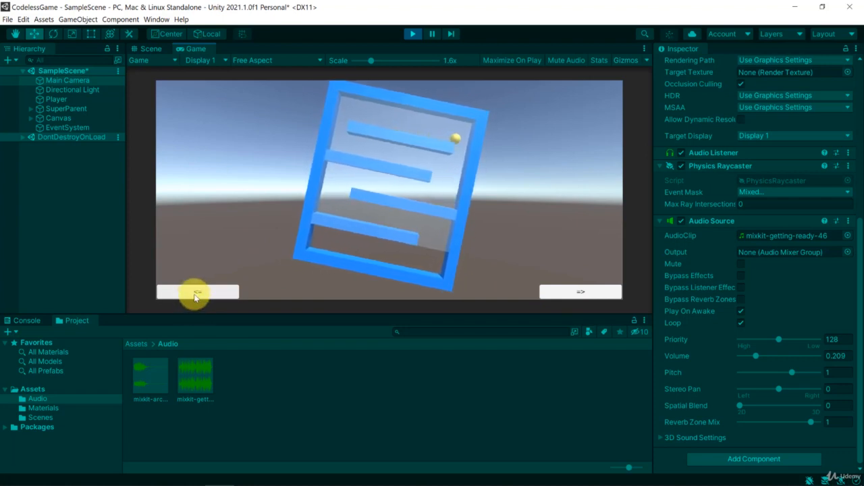
{"action": "left_click", "coordinate": [411, 39]}
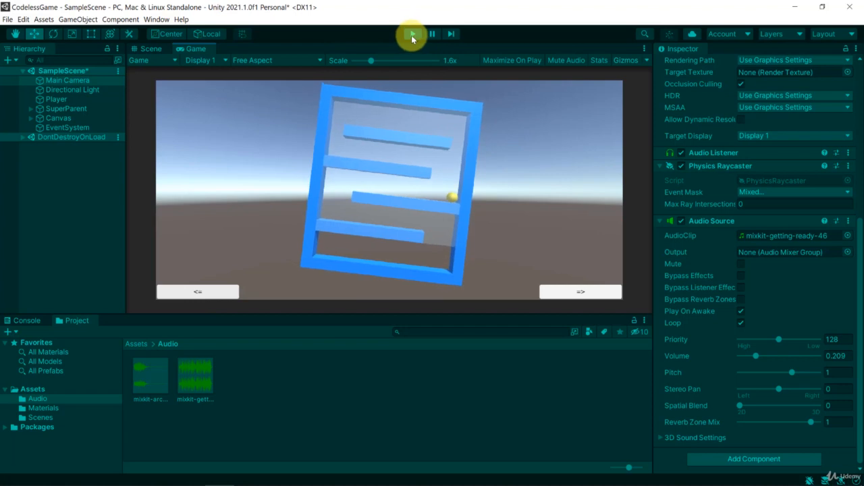